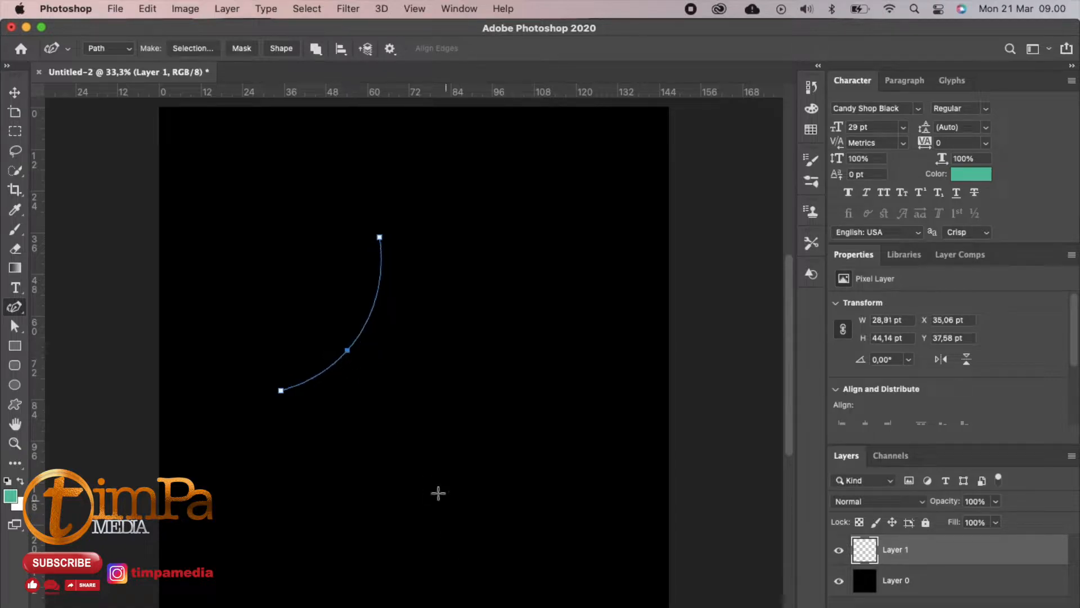
# Complete the curved path as a closed teardrop outline and reposition the anchor points at its tip and inner curve
pyautogui.click(369, 472)
pyautogui.click(314, 453)
pyautogui.click(463, 421)
pyautogui.moveTo(347, 350); pyautogui.dragTo(335, 330)
pyautogui.click(381, 237)
pyautogui.moveTo(379, 236); pyautogui.dragTo(362, 230)
pyautogui.moveTo(332, 330); pyautogui.dragTo(323, 329)
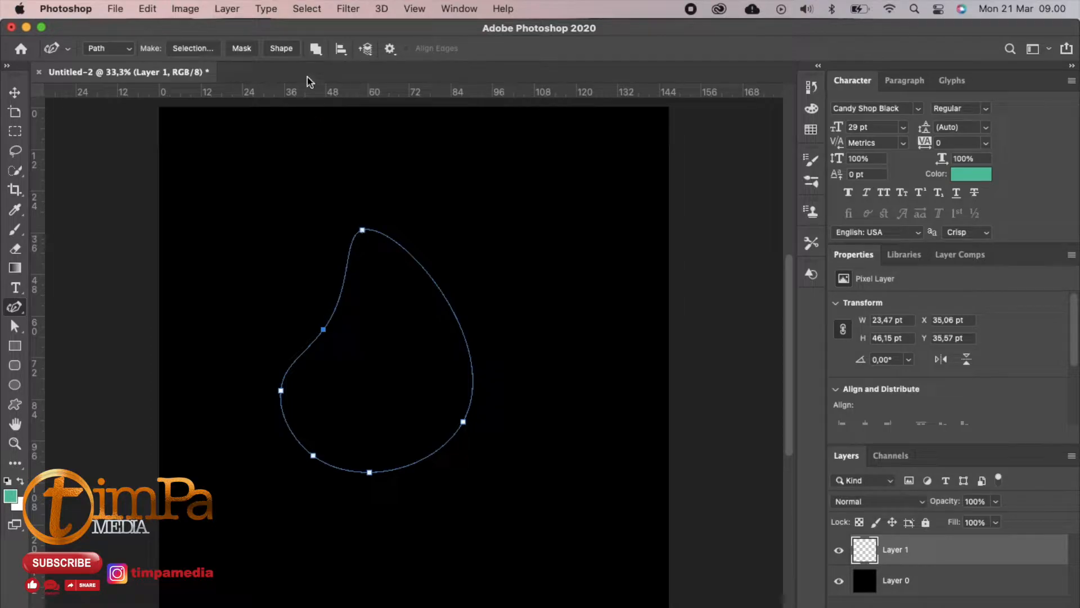
# Open the Flame render filter for the teardrop path and look through its preset options
pyautogui.click(349, 9)
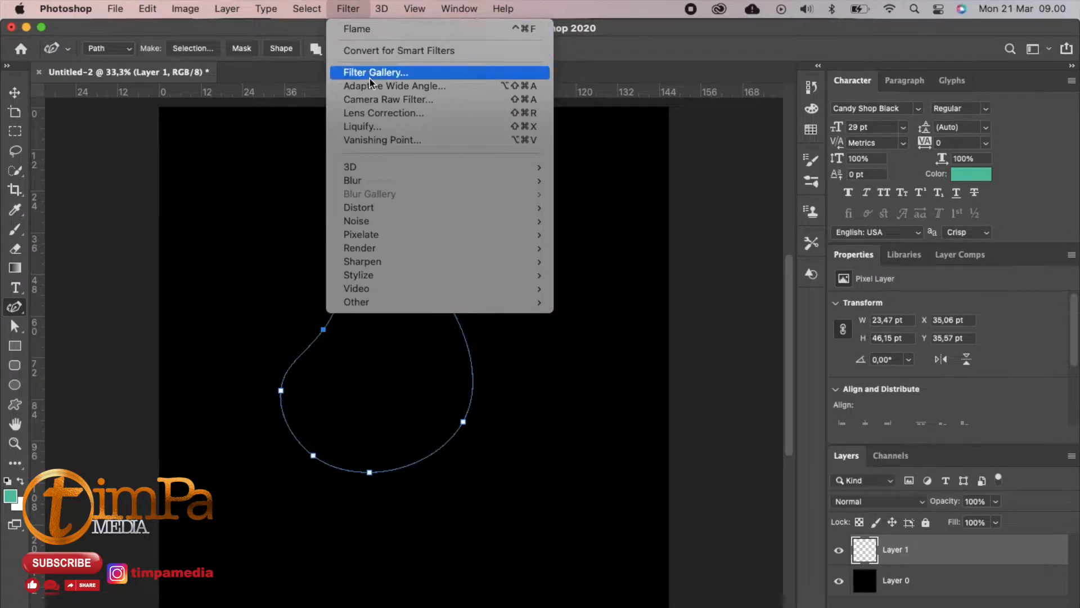
pyautogui.moveTo(514, 245)
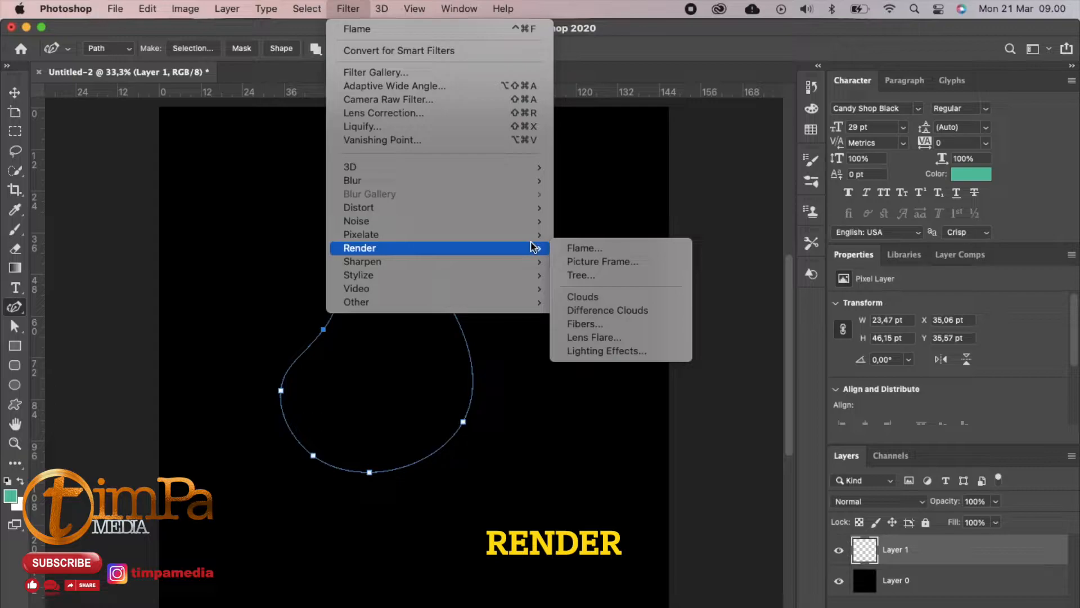
pyautogui.click(589, 249)
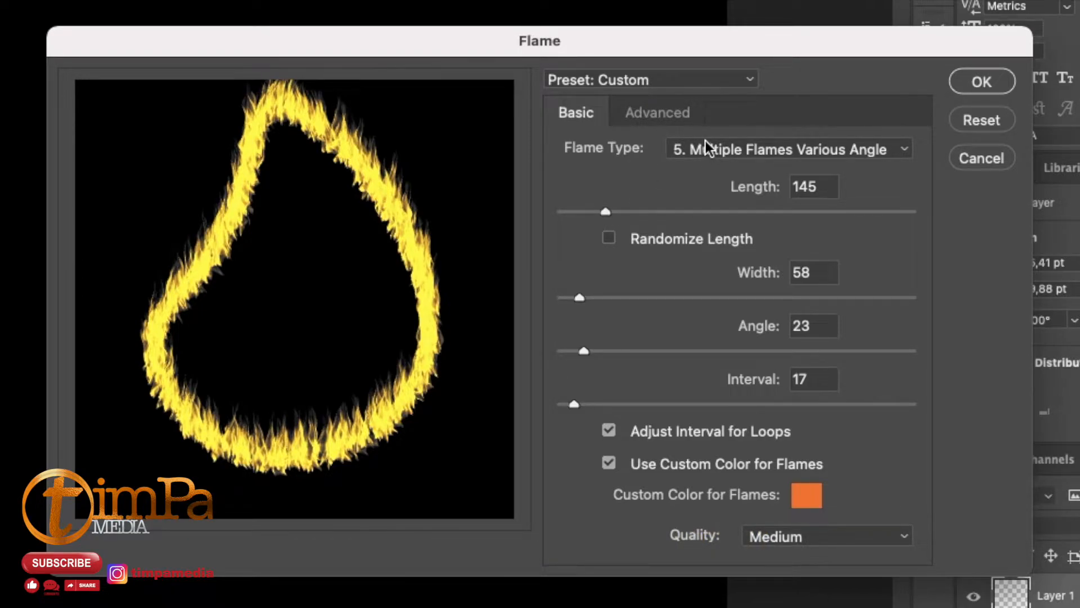
pyautogui.click(683, 78)
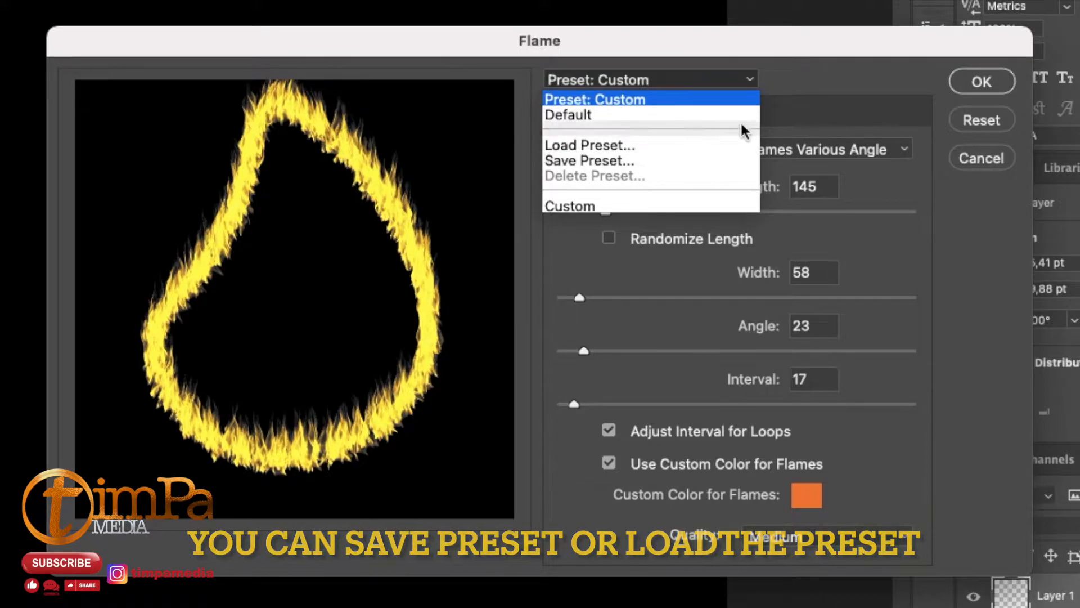
pyautogui.click(801, 81)
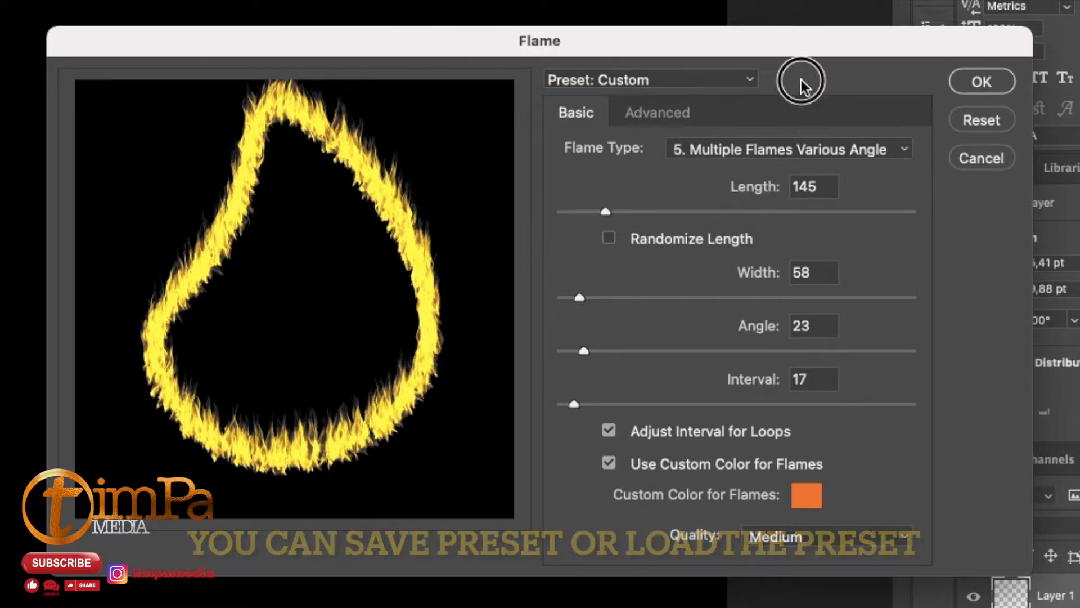
# Preview each of the six flame types in turn, from One Flame Along Path through to Candle Light
pyautogui.click(717, 150)
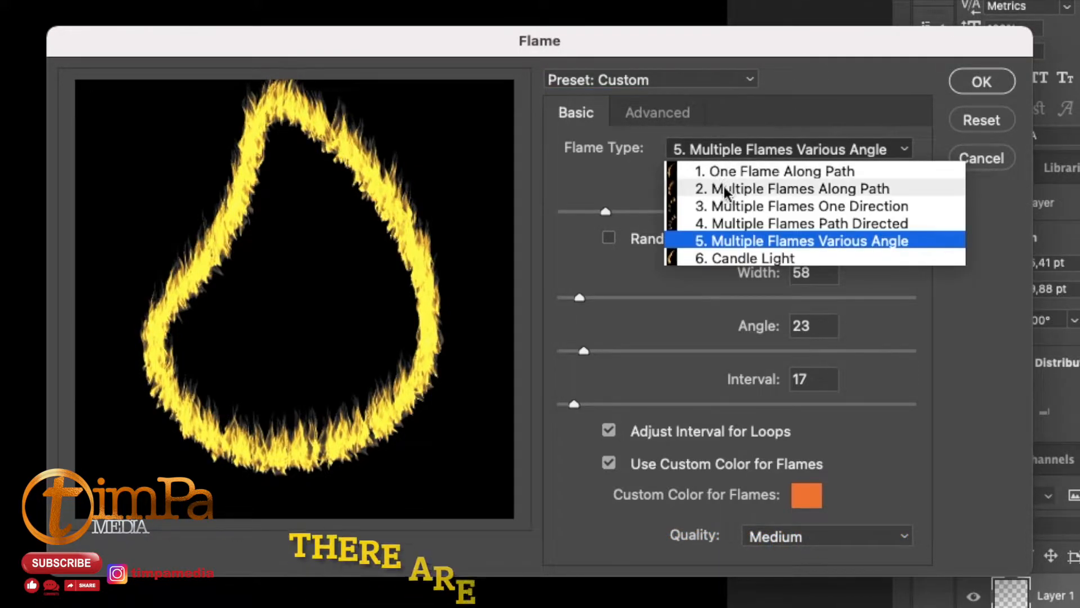
pyautogui.click(739, 171)
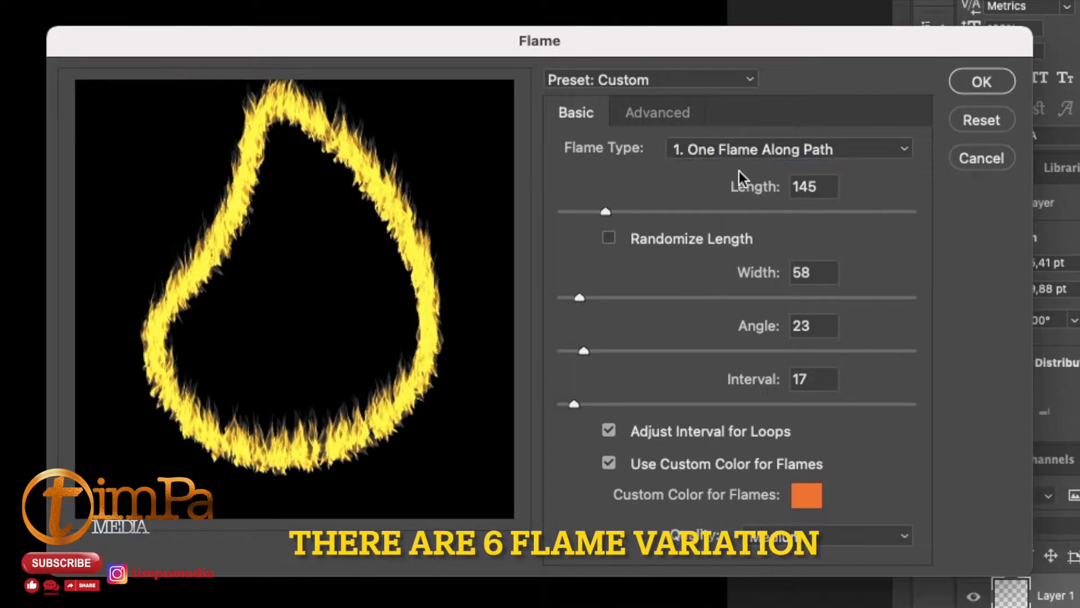
pyautogui.click(735, 149)
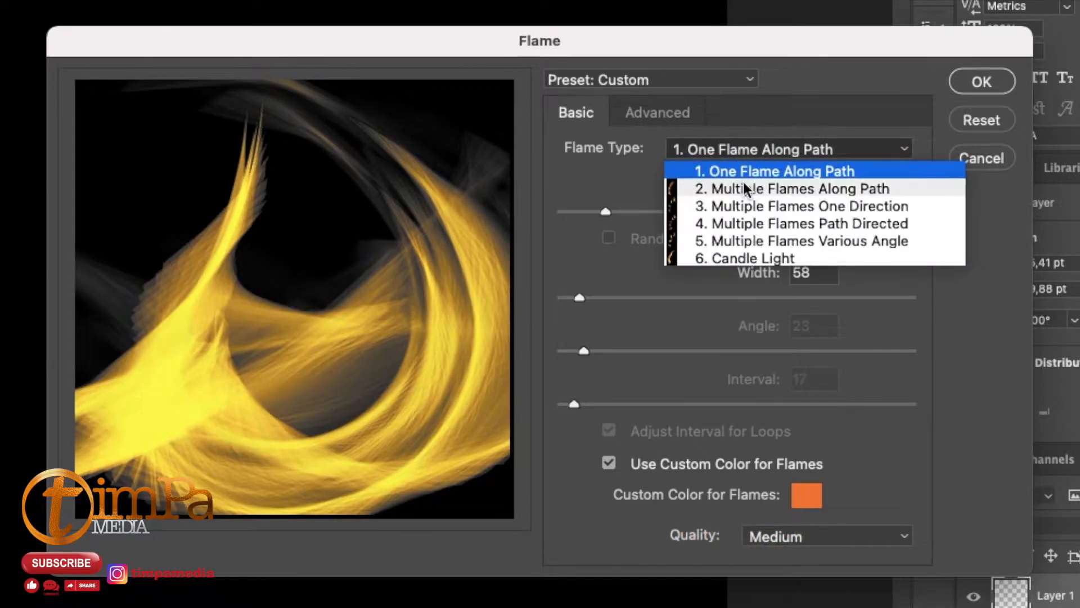
pyautogui.click(747, 190)
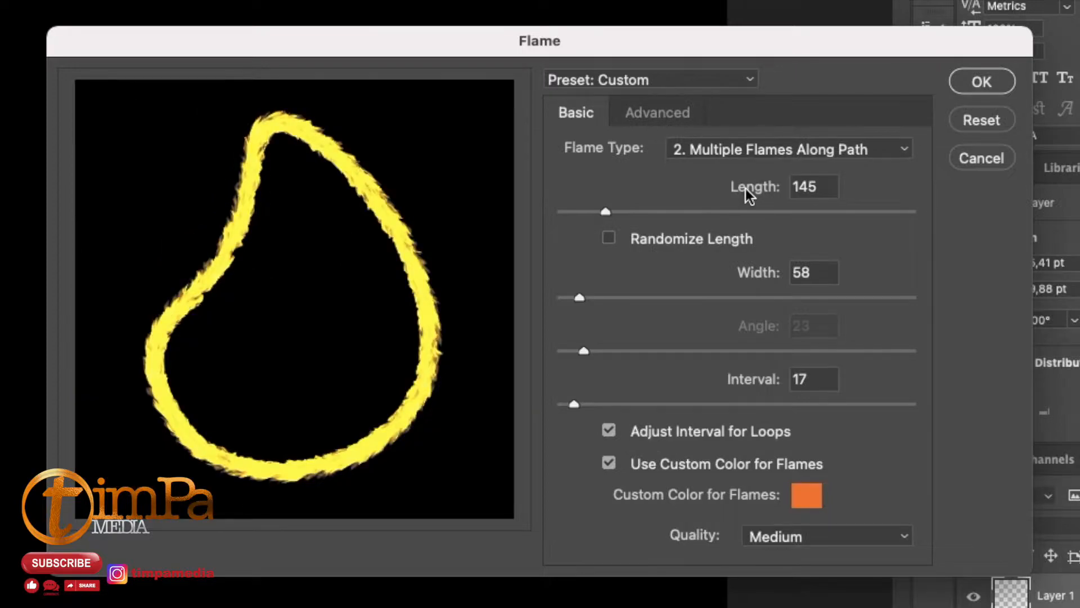
pyautogui.click(733, 150)
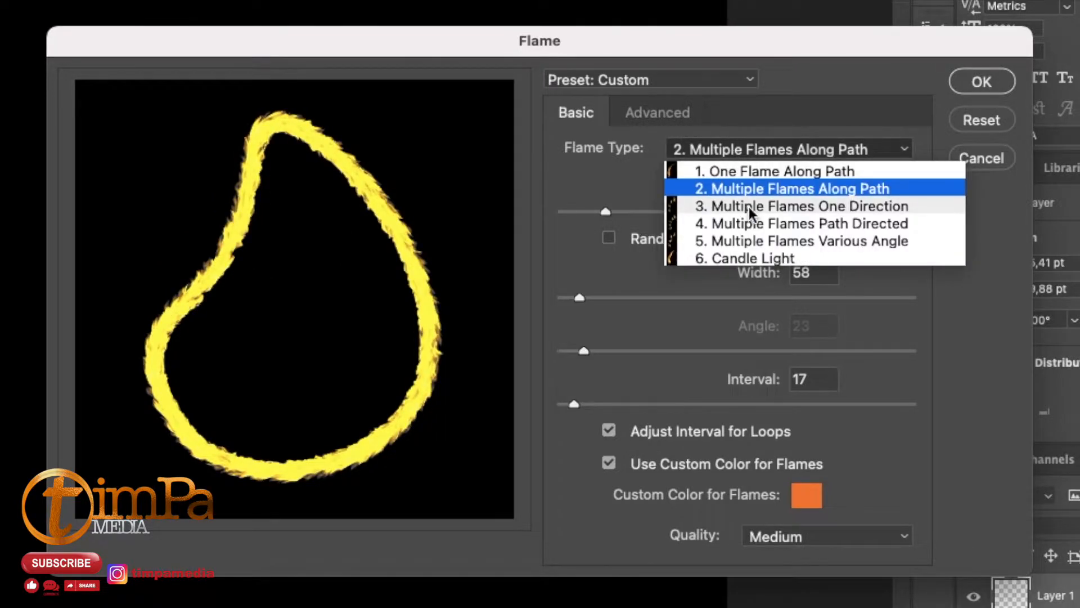
pyautogui.click(748, 207)
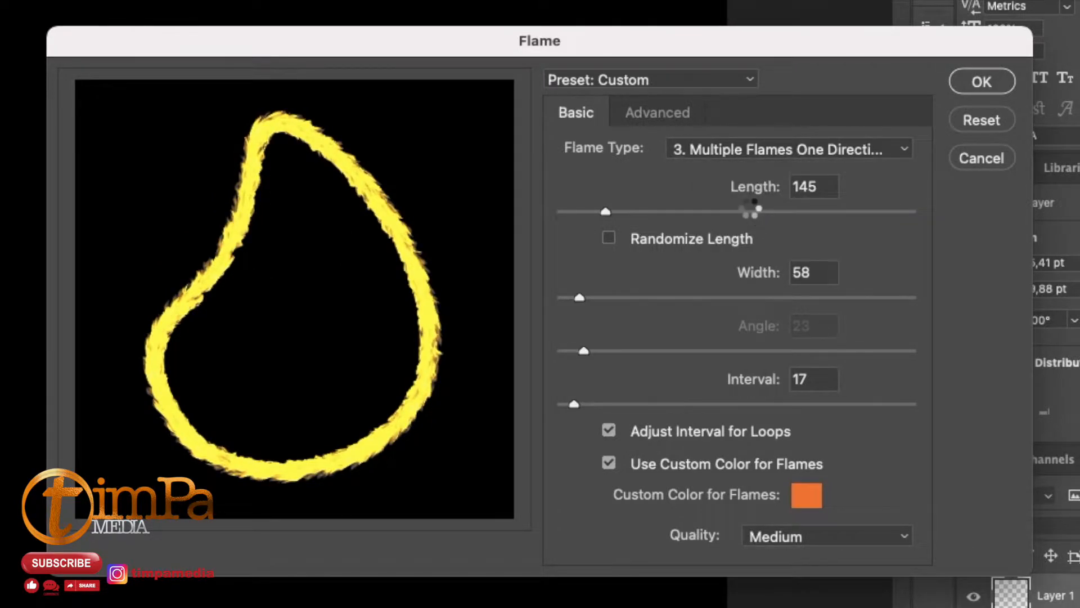
pyautogui.click(730, 150)
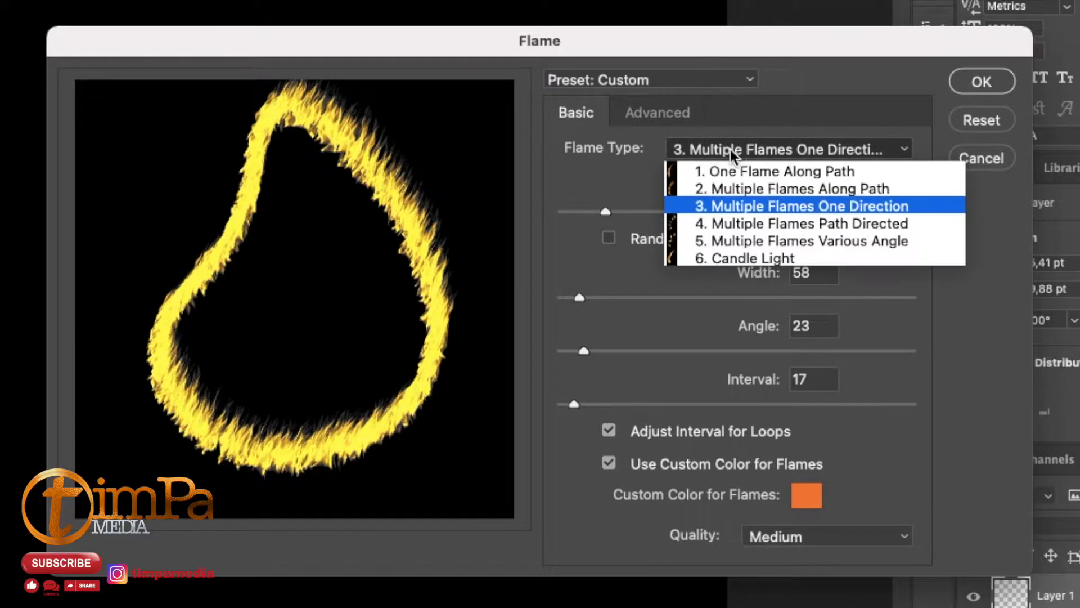
pyautogui.click(738, 223)
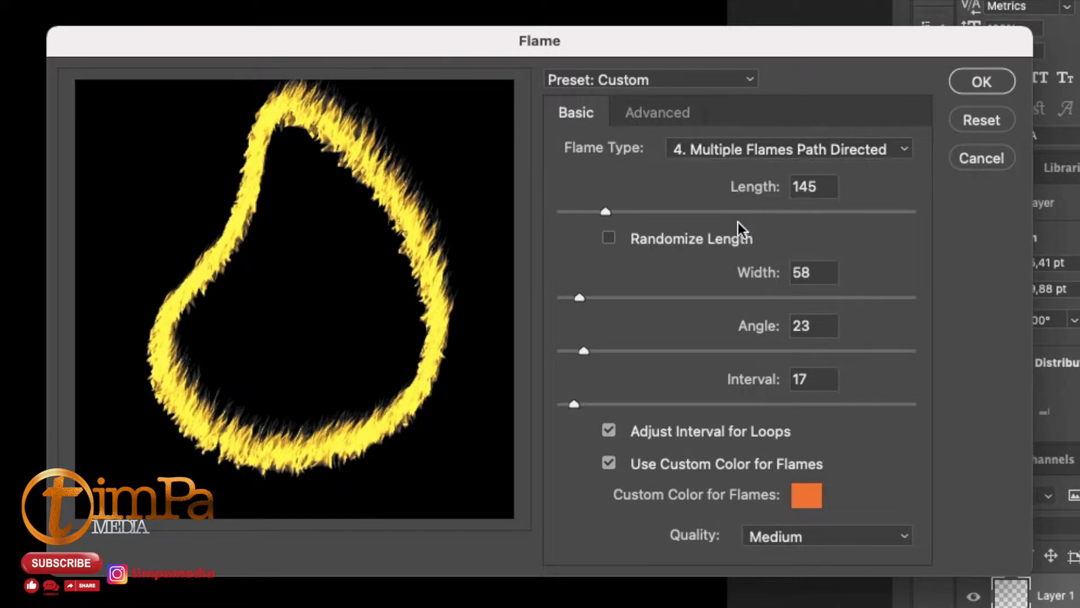
pyautogui.click(717, 141)
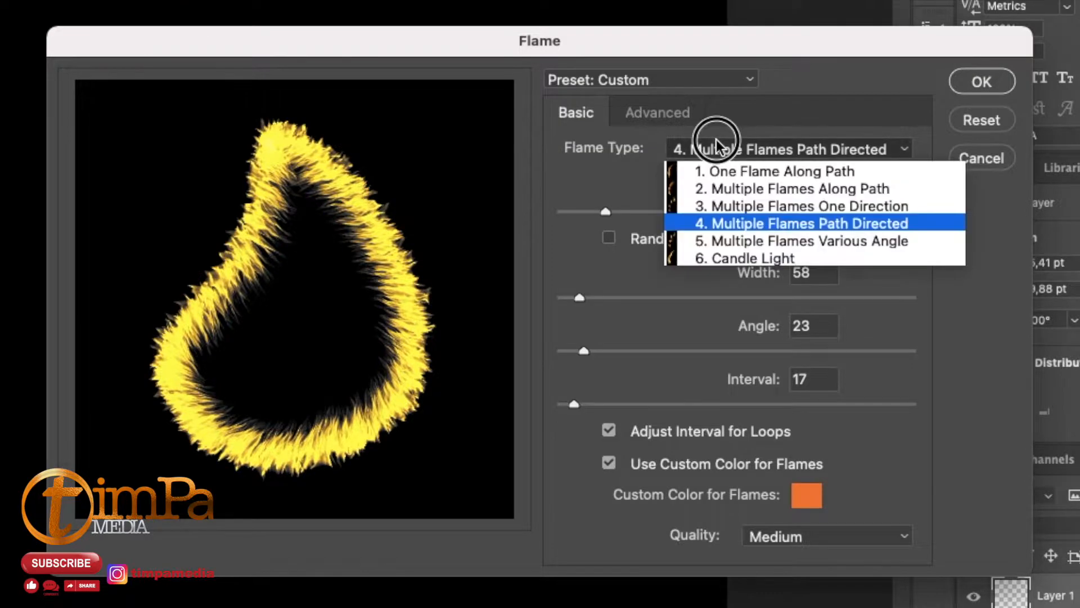
pyautogui.click(734, 240)
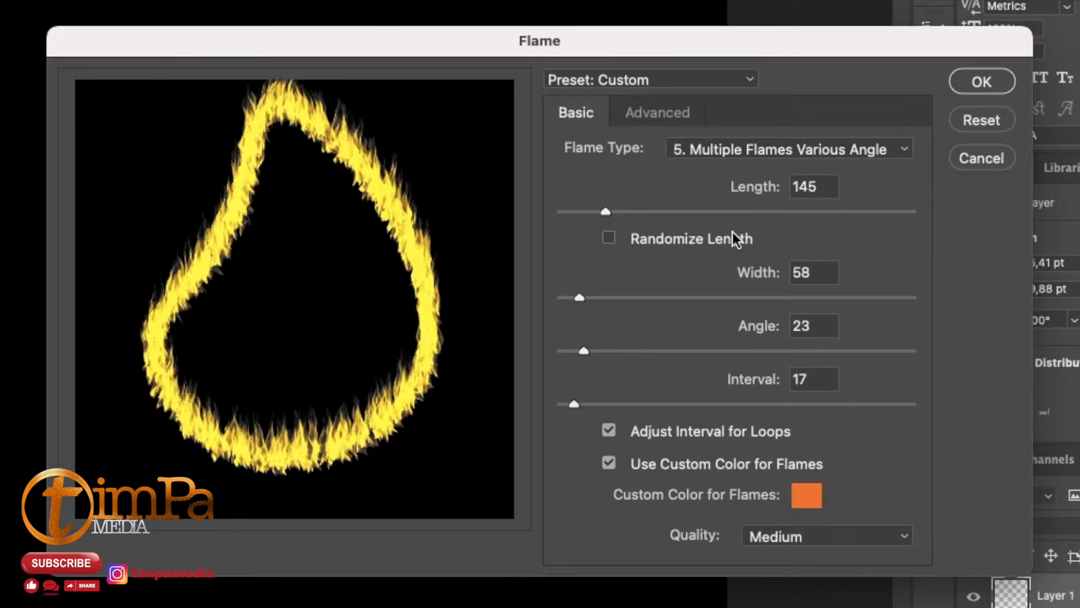
pyautogui.click(708, 151)
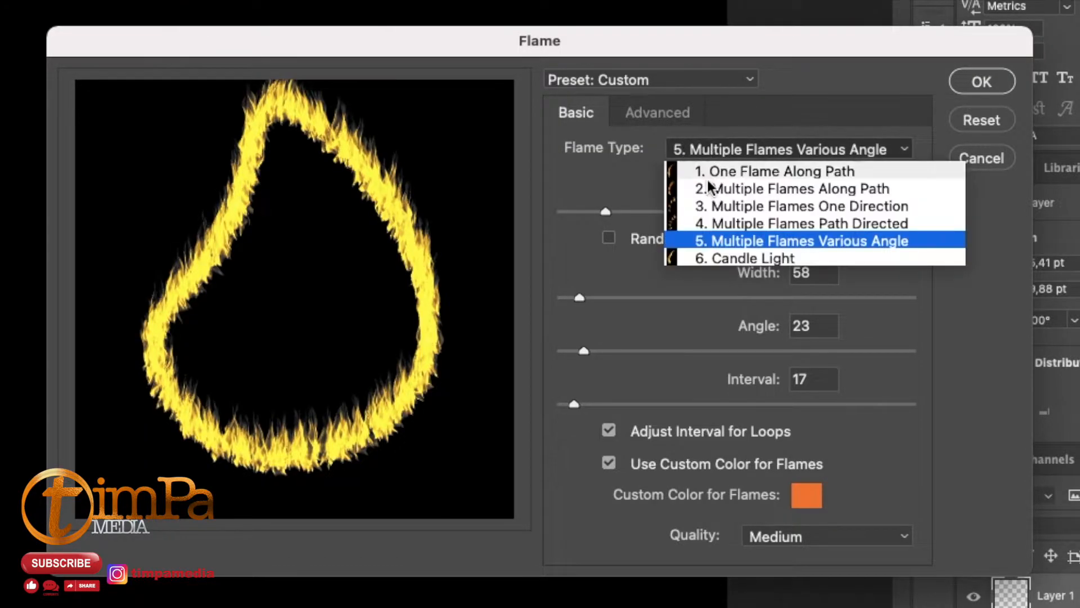
pyautogui.click(728, 256)
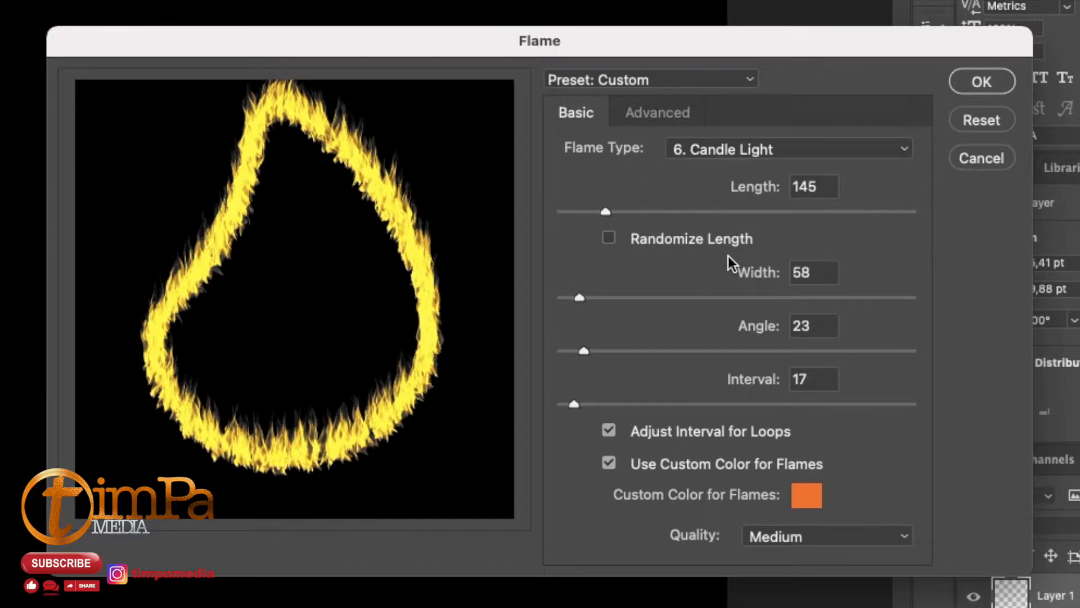
# Set the flame type to Multiple Flames Various Angle
pyautogui.click(714, 150)
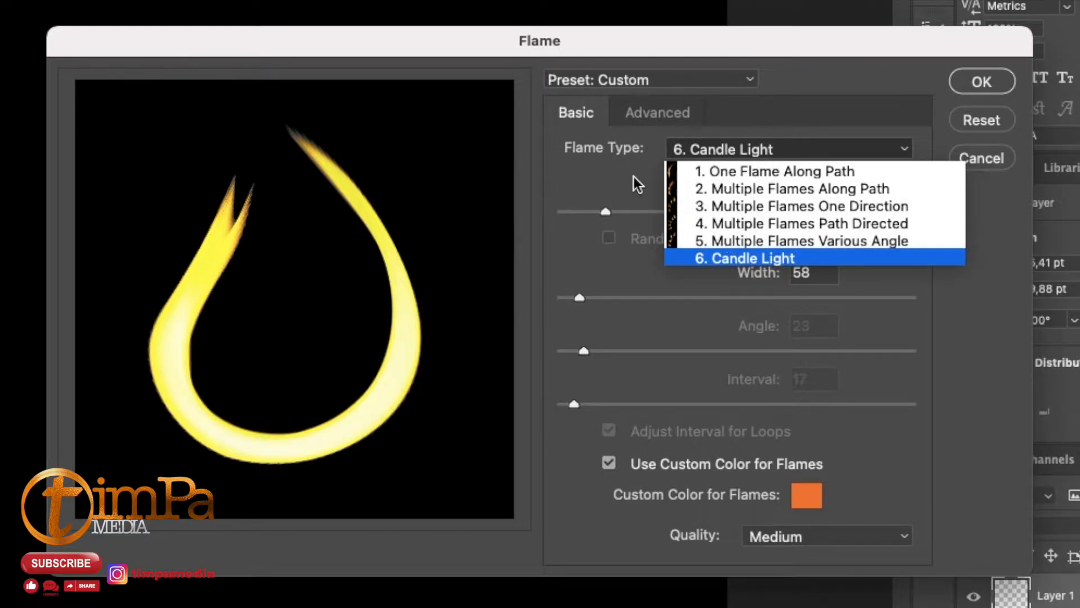
pyautogui.click(632, 177)
pyautogui.click(709, 142)
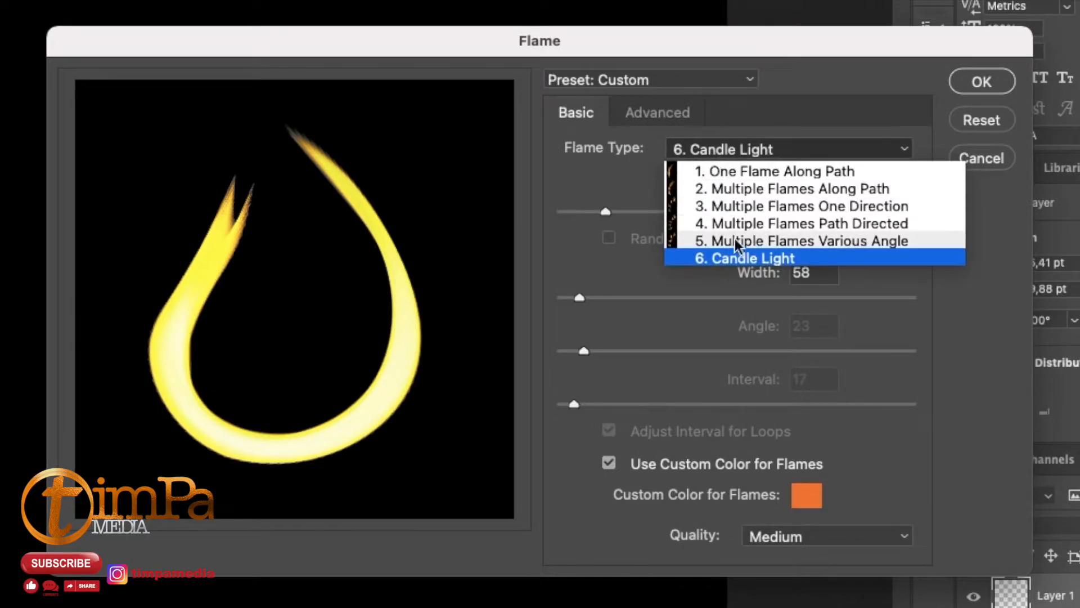
pyautogui.click(736, 241)
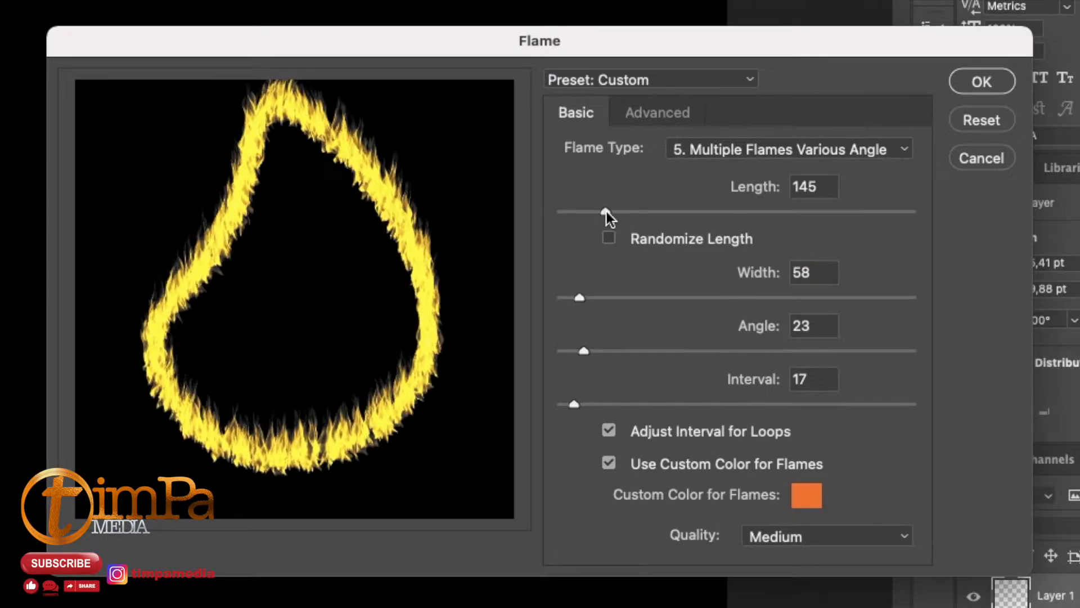
# Set the flame length to 206 and width to 76, trying Randomize Length on and off between width adjustments
pyautogui.moveTo(606, 211); pyautogui.dragTo(628, 211)
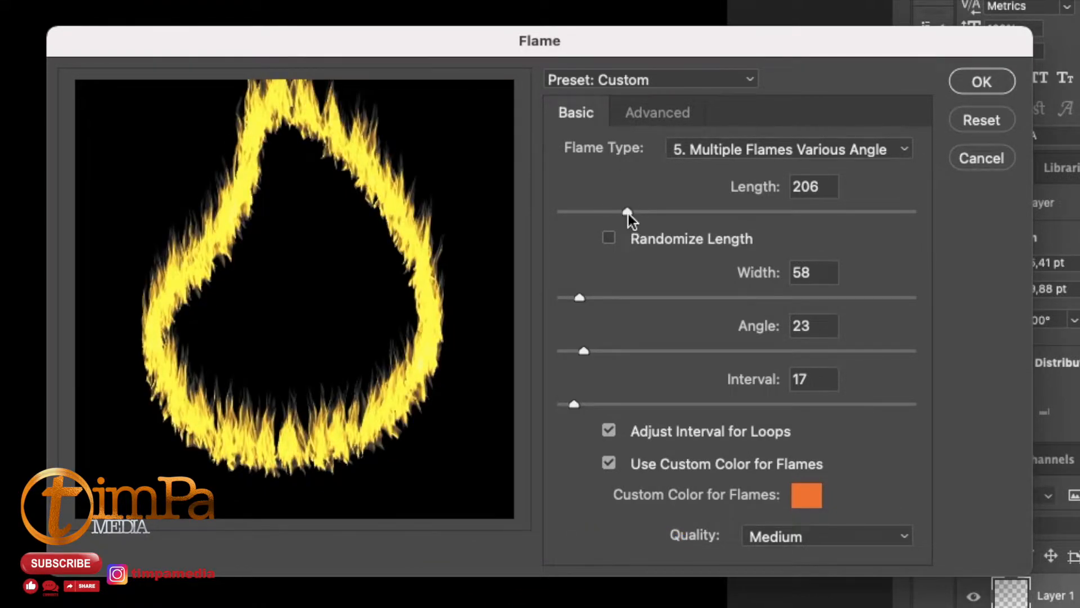
pyautogui.moveTo(579, 297)
pyautogui.mouseDown()
pyautogui.moveTo(598, 298)
pyautogui.moveTo(589, 299)
pyautogui.mouseUp()
pyautogui.click(609, 241)
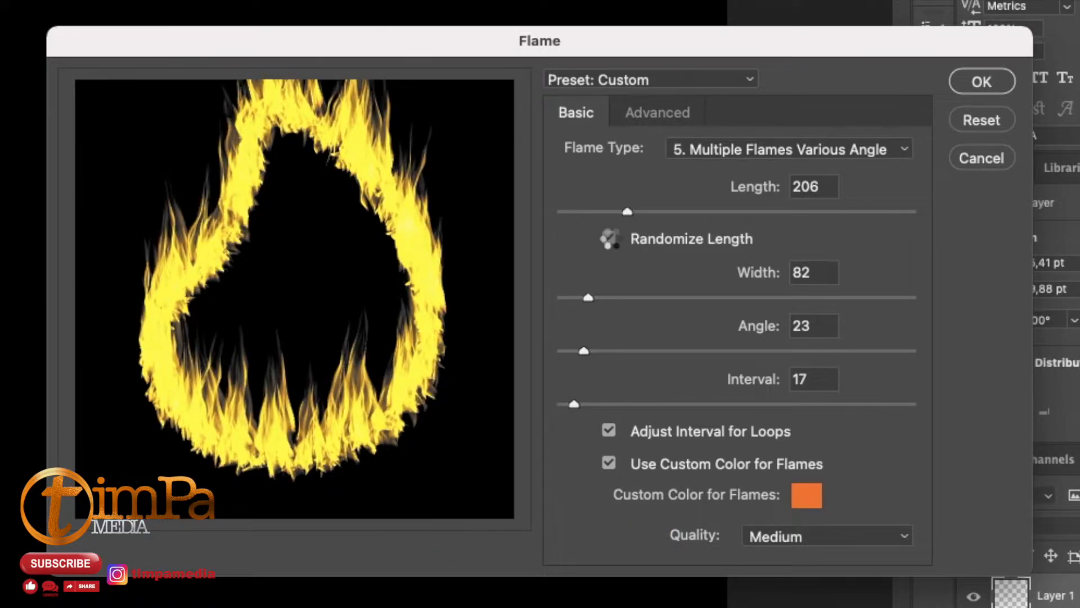
pyautogui.click(610, 238)
pyautogui.moveTo(588, 298); pyautogui.dragTo(604, 304)
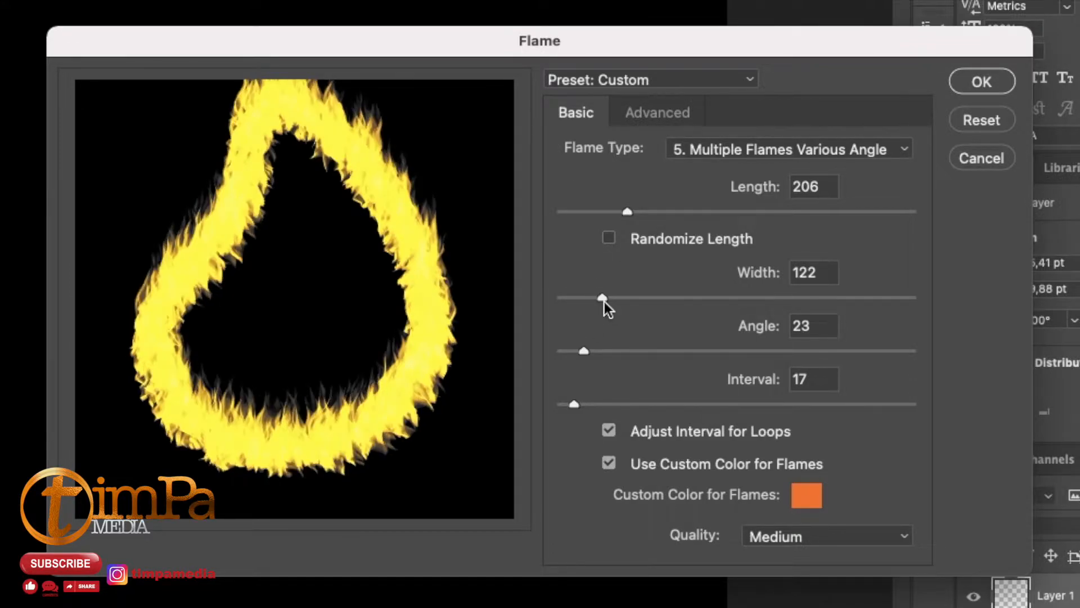
pyautogui.moveTo(602, 296); pyautogui.dragTo(586, 295)
# Set the flame angle to 42 and interval to 26, switching Adjust Interval for Loops off and on again
pyautogui.moveTo(592, 356); pyautogui.dragTo(612, 354)
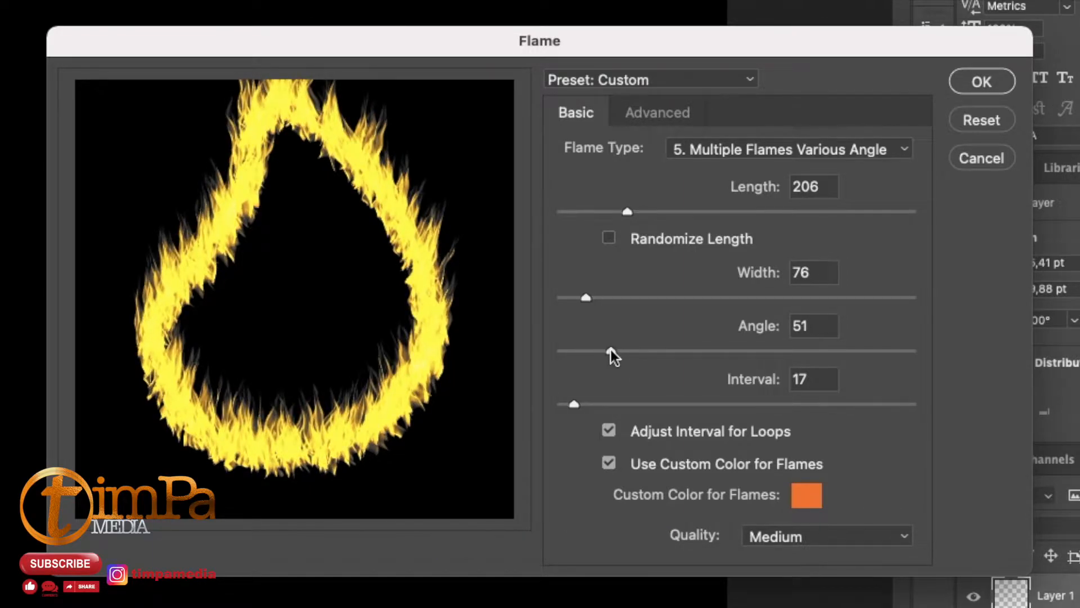
pyautogui.moveTo(611, 350); pyautogui.dragTo(602, 353)
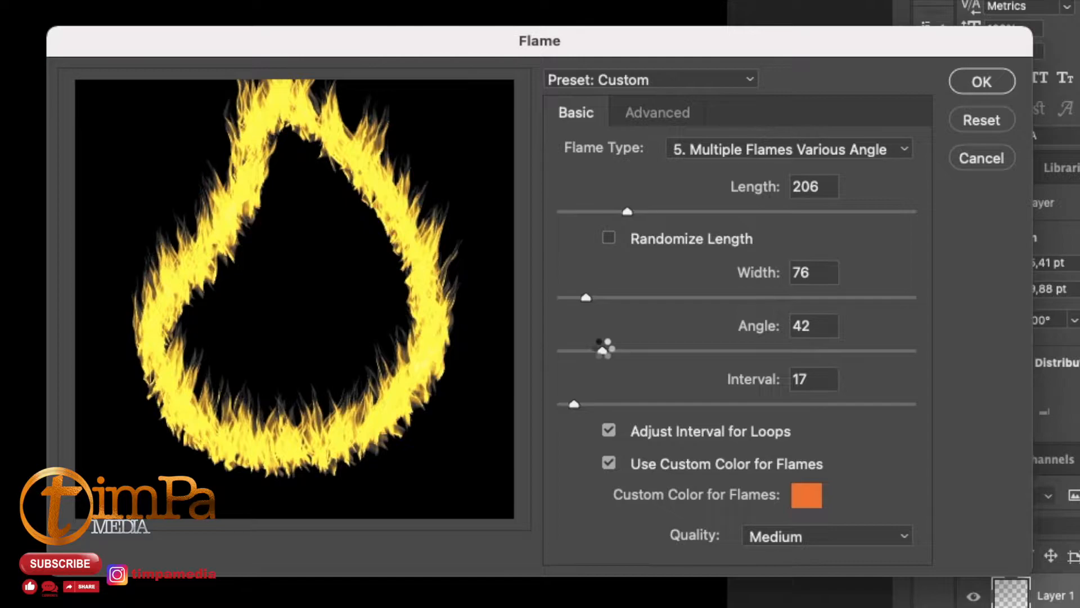
pyautogui.moveTo(578, 403); pyautogui.dragTo(593, 406)
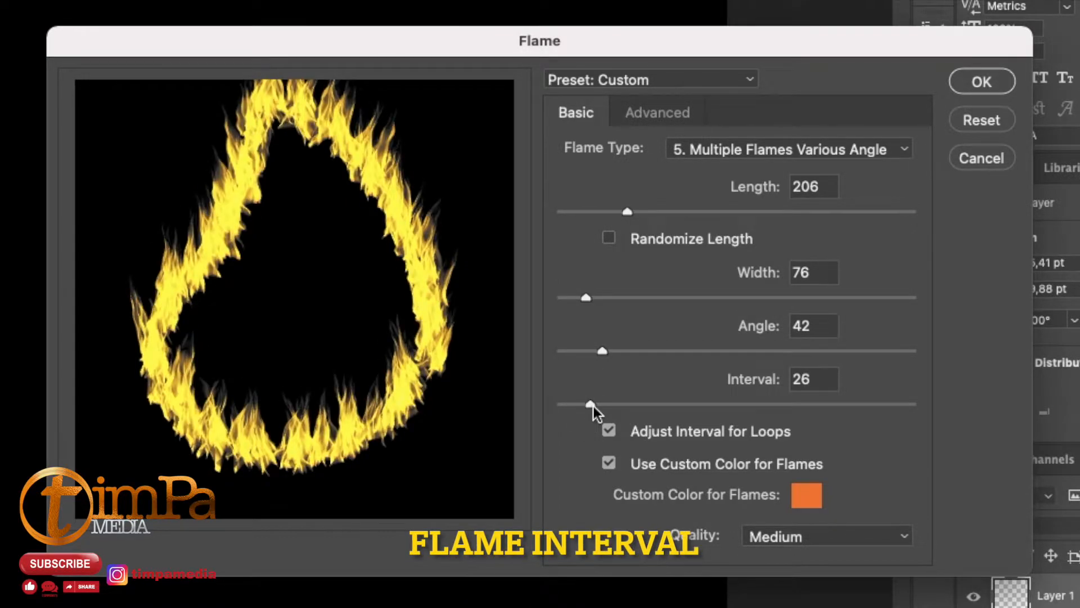
pyautogui.click(608, 432)
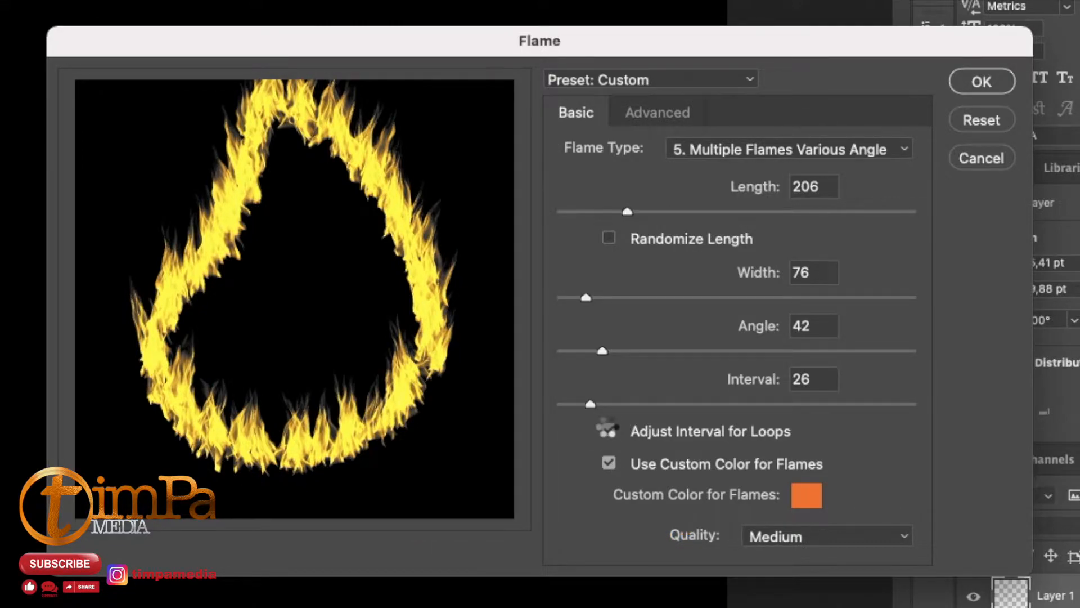
pyautogui.click(608, 432)
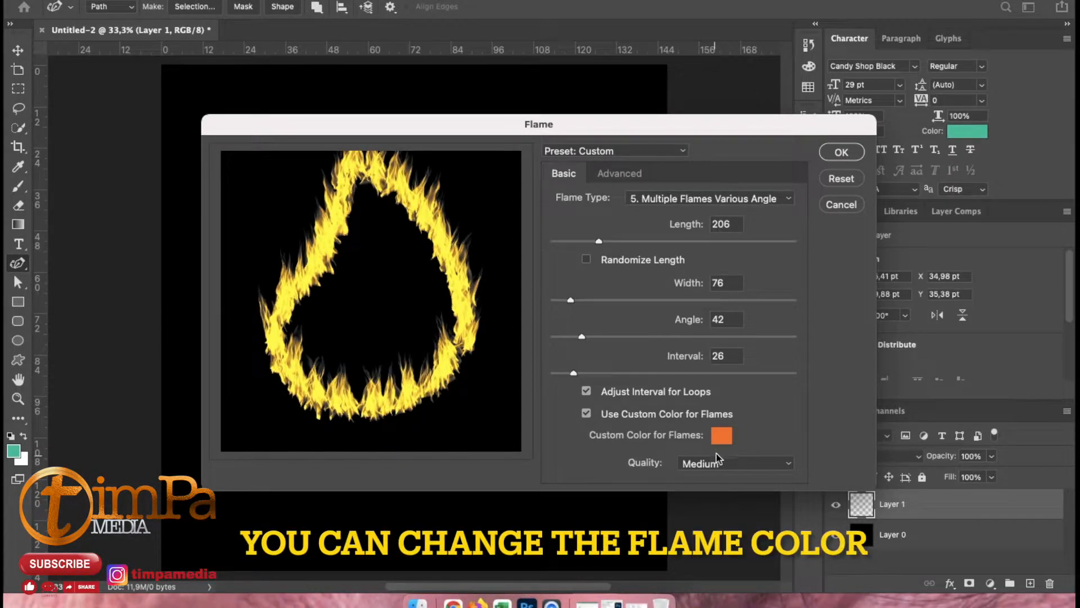
# Review the custom flame color choices and the flame quality options, keeping the orange color and Medium quality
pyautogui.click(722, 437)
pyautogui.scroll(2, 59, 496)
pyautogui.scroll(-2, 59, 496)
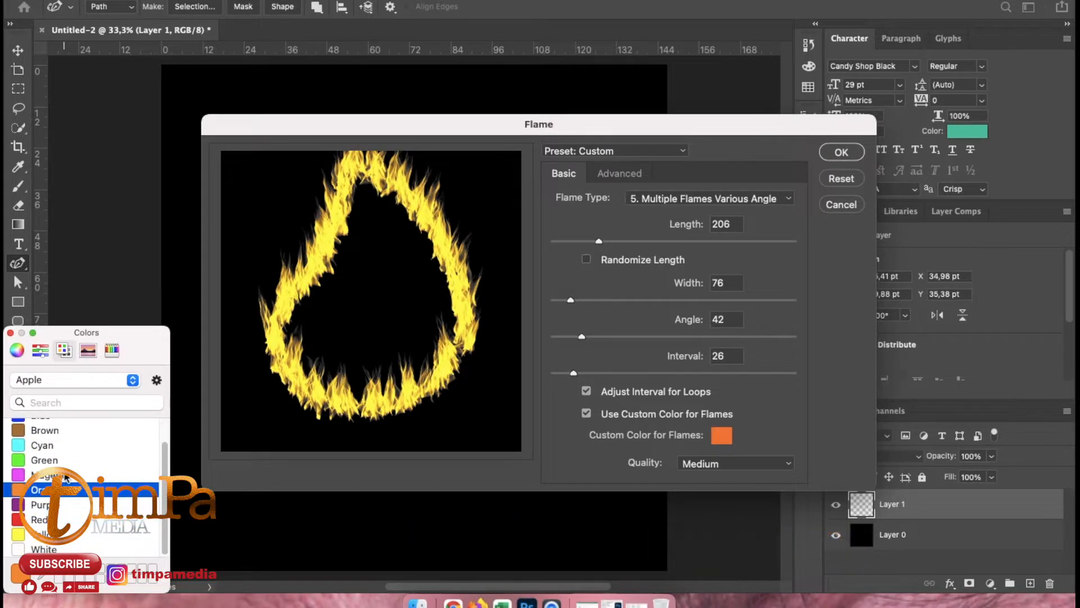
pyautogui.click(11, 333)
pyautogui.click(683, 463)
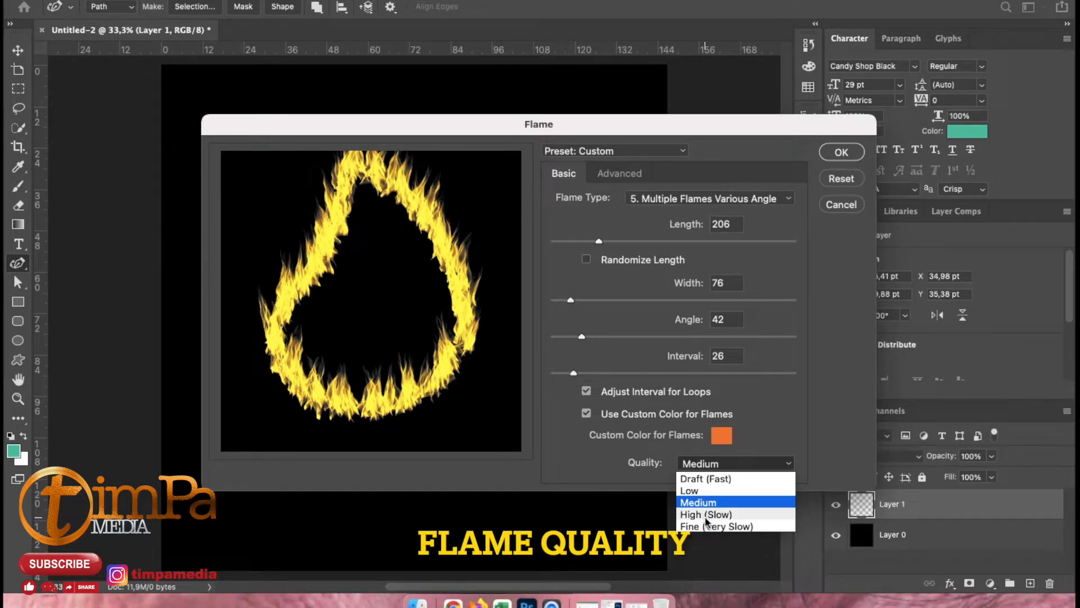
pyautogui.click(776, 436)
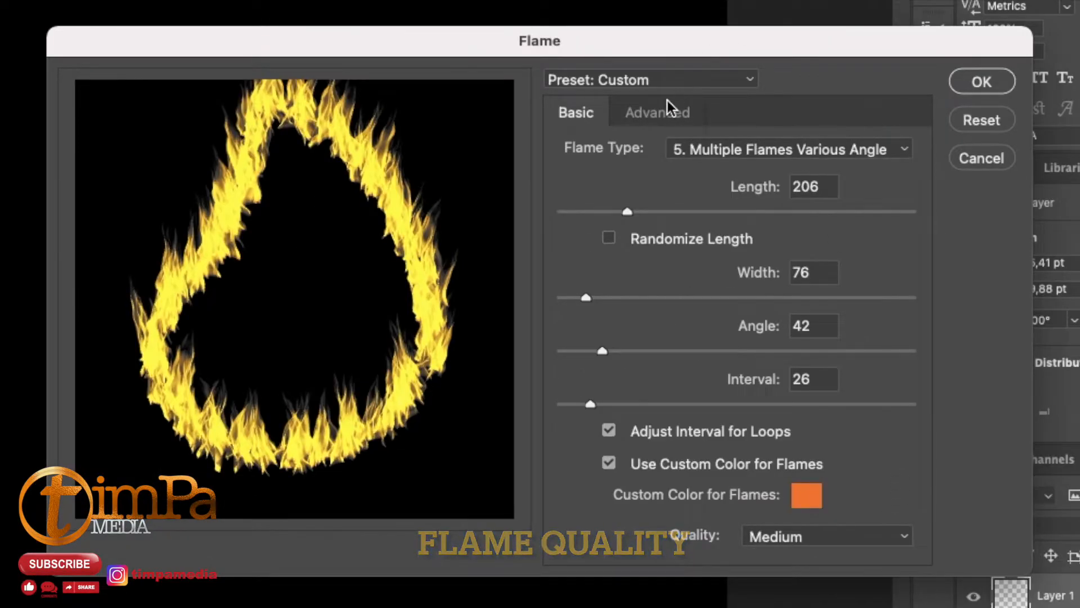
# Try Turbulent values of 25 and 14 in the advanced flame settings and settle on 23
pyautogui.click(668, 107)
pyautogui.moveTo(641, 173); pyautogui.dragTo(650, 172)
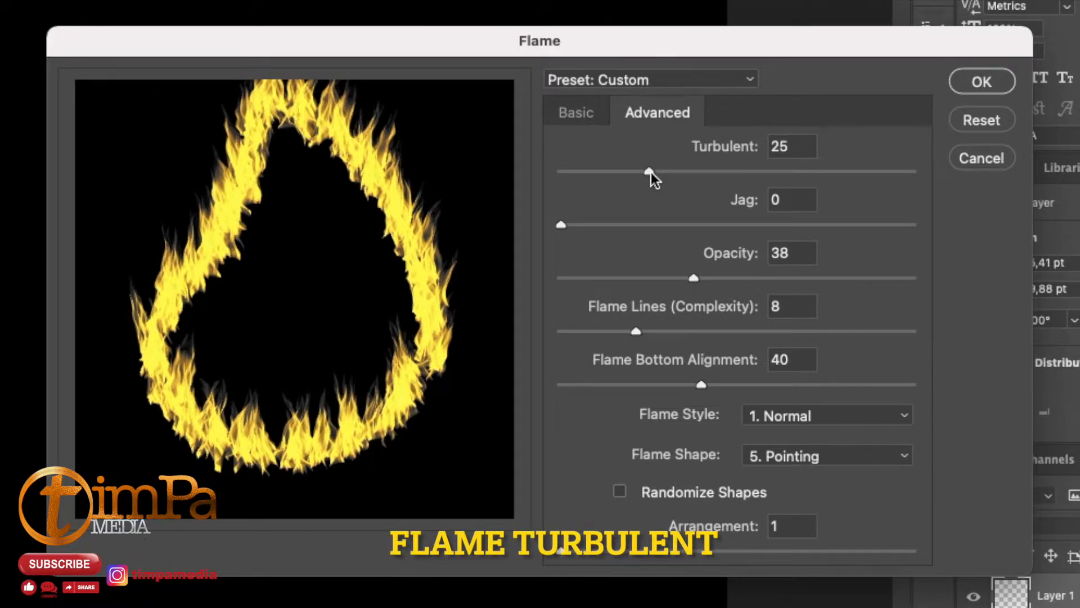
pyautogui.moveTo(651, 172); pyautogui.dragTo(611, 177)
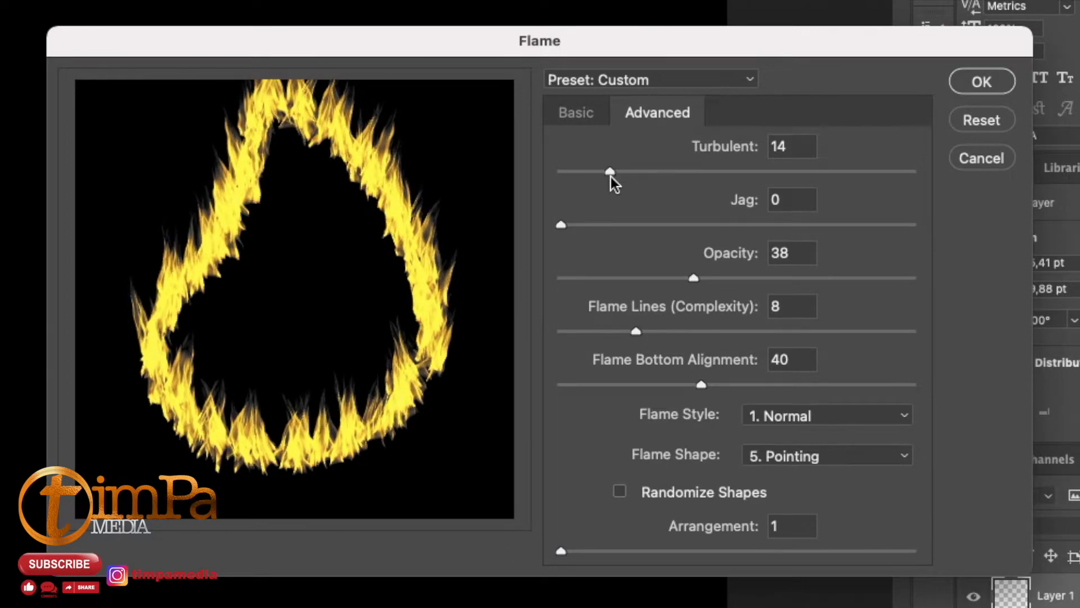
pyautogui.moveTo(609, 170); pyautogui.dragTo(639, 175)
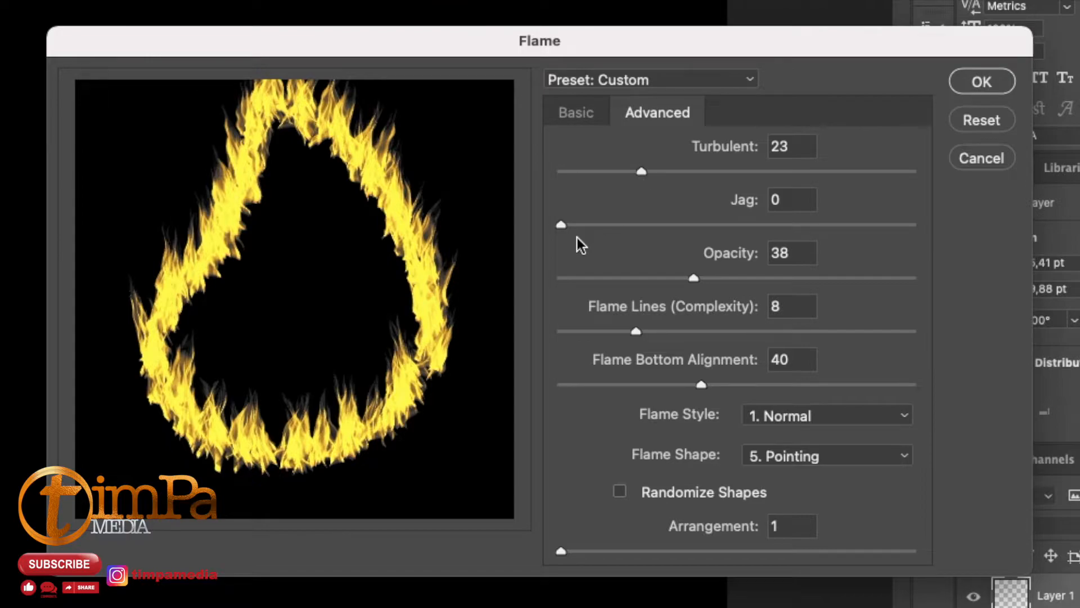
# Set the flame Opacity to 31, Flame Lines to 7 and Flame Bottom Alignment to 33, keeping Jag at 0
pyautogui.moveTo(562, 224); pyautogui.dragTo(535, 252)
pyautogui.moveTo(693, 279); pyautogui.dragTo(670, 276)
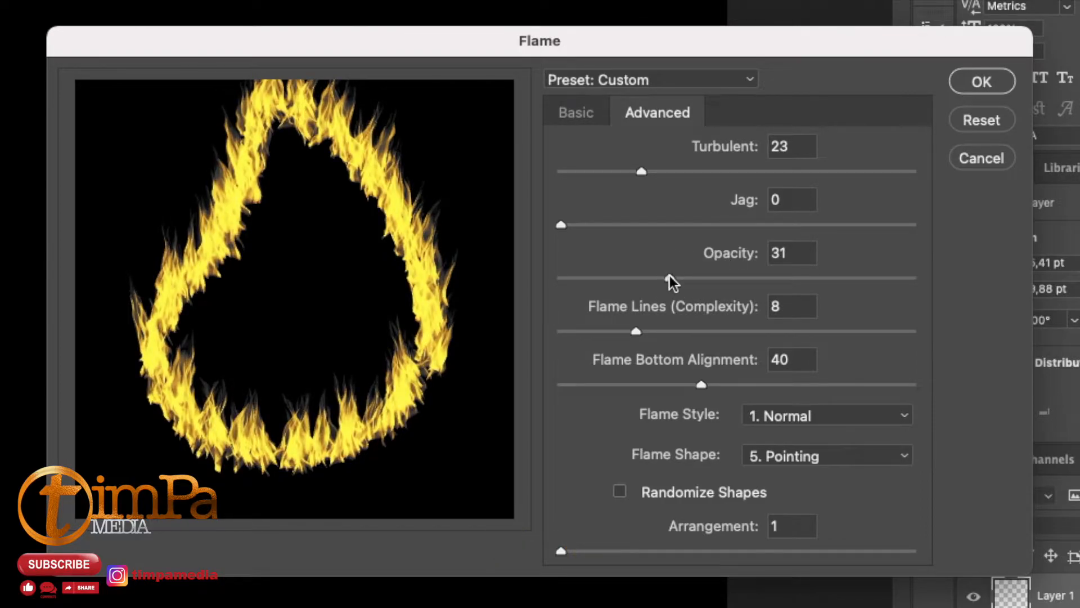
pyautogui.moveTo(639, 331)
pyautogui.mouseDown()
pyautogui.moveTo(662, 337)
pyautogui.moveTo(626, 332)
pyautogui.mouseUp()
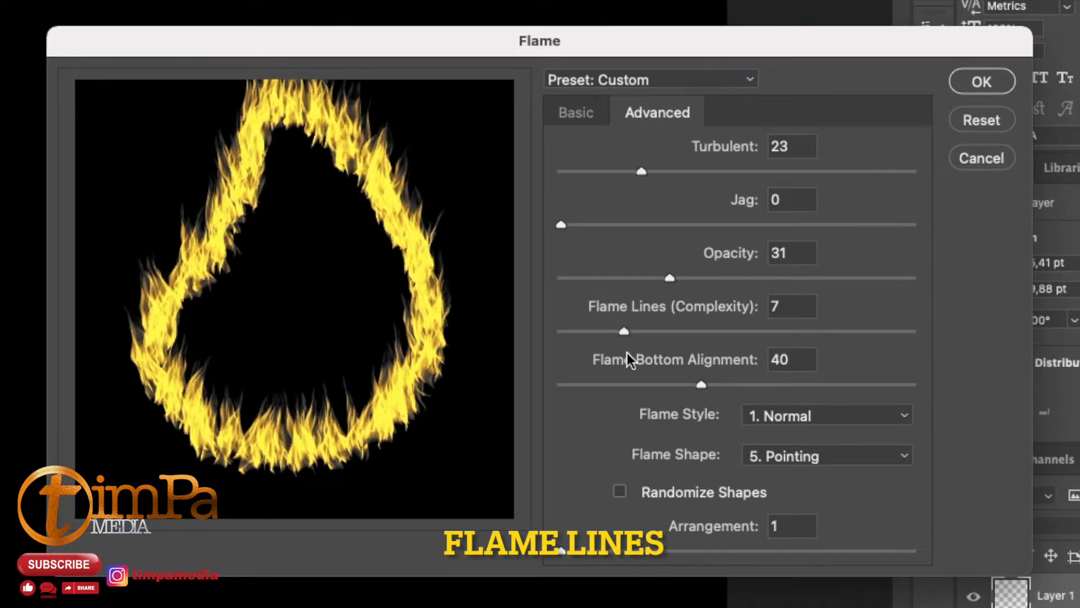
pyautogui.moveTo(704, 384); pyautogui.dragTo(676, 386)
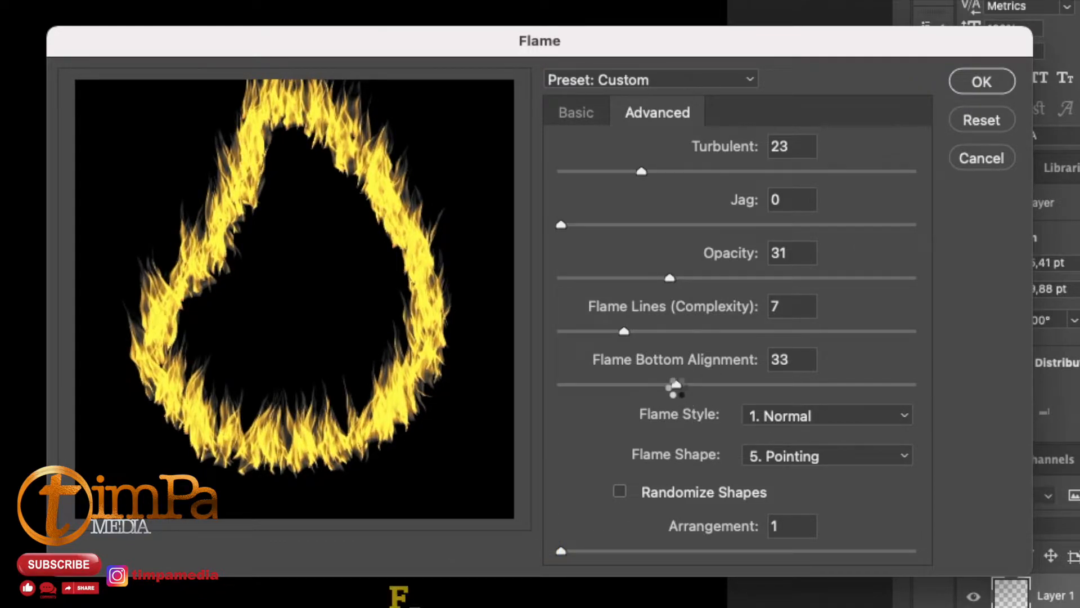
# Try the Violent and Flat flame styles and return the style to Normal
pyautogui.click(787, 415)
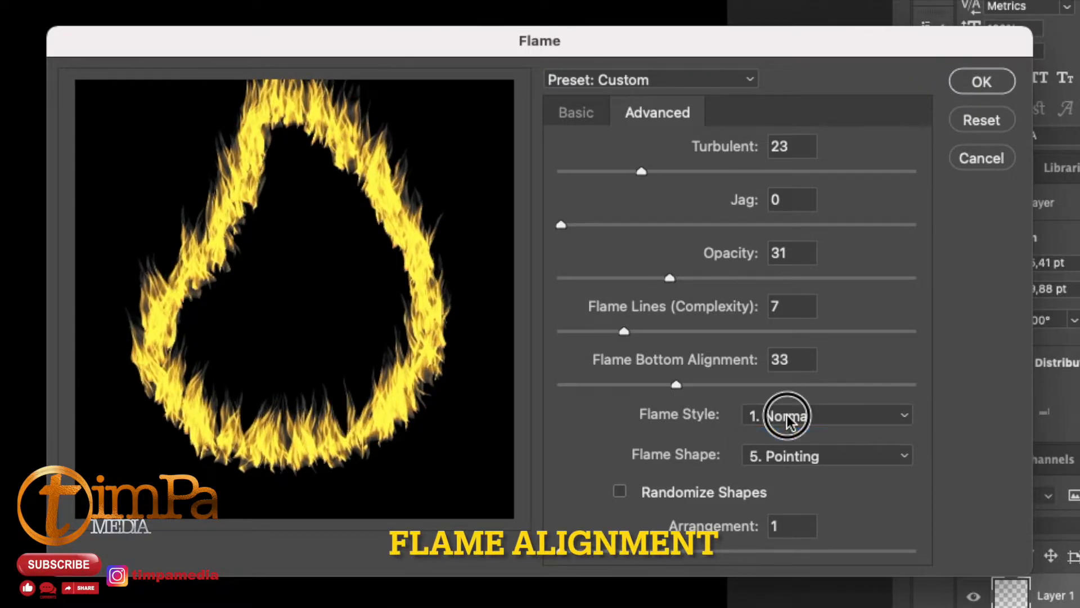
pyautogui.click(800, 453)
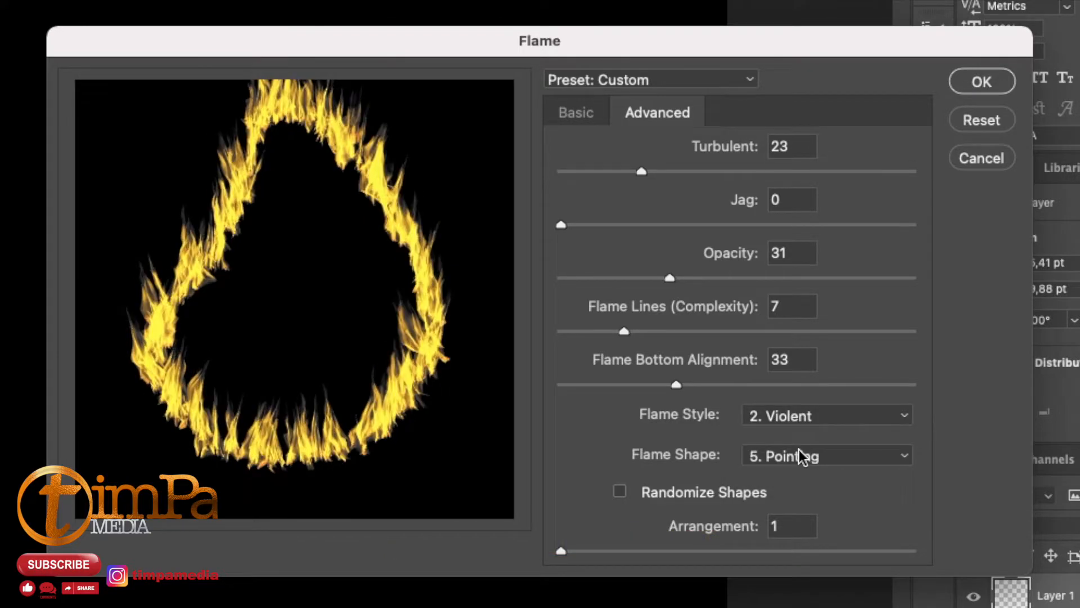
pyautogui.click(797, 420)
pyautogui.click(808, 468)
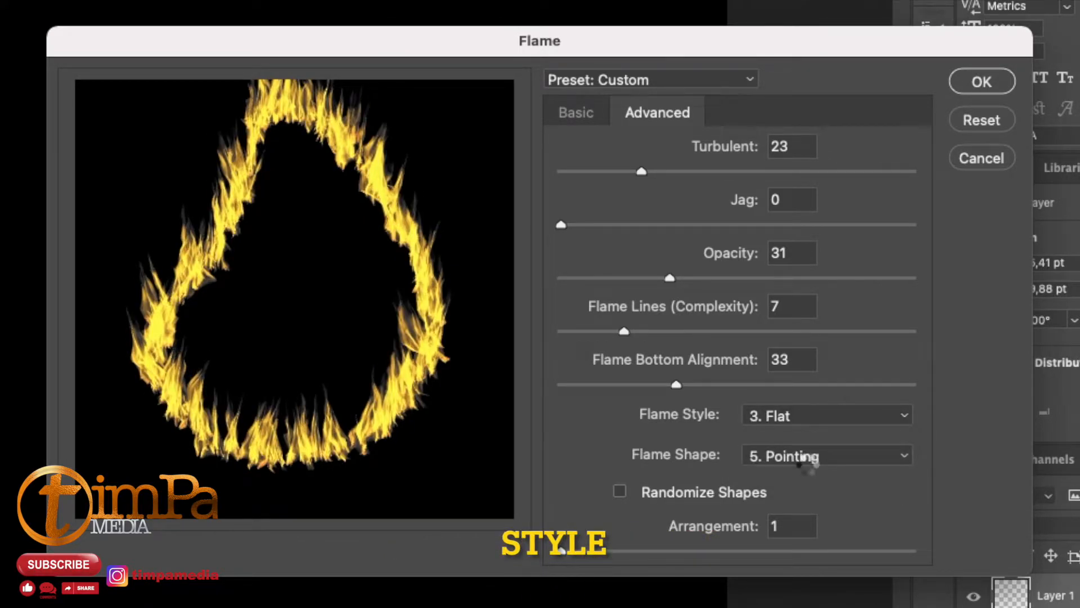
pyautogui.click(797, 414)
pyautogui.click(808, 434)
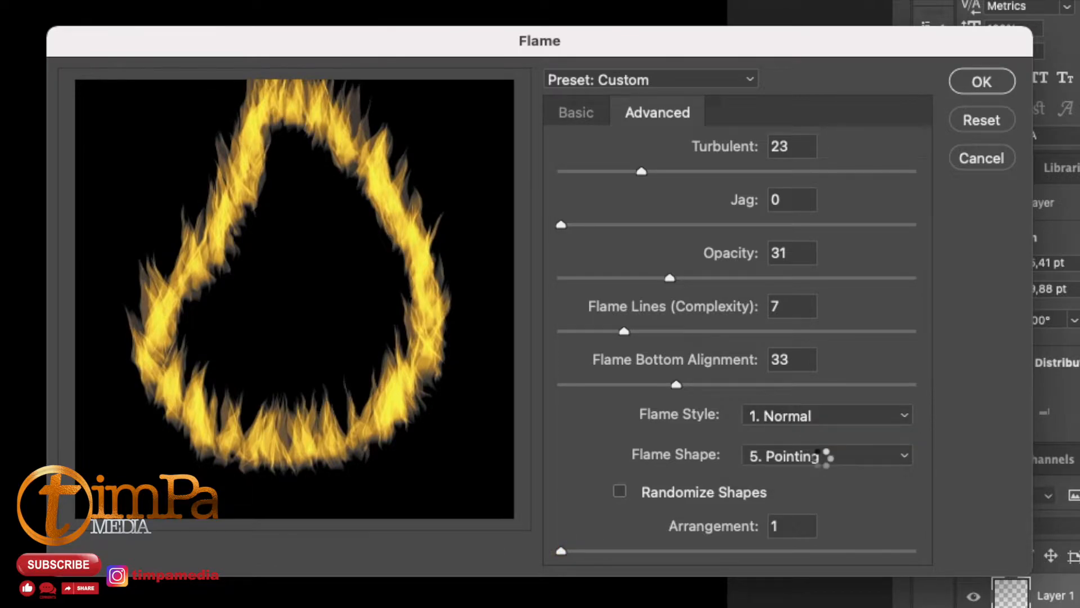
# Try the Parallel, To The Center, Spread, Oval and Pointing flame shapes and settle on Parallel
pyautogui.click(819, 455)
pyautogui.click(830, 477)
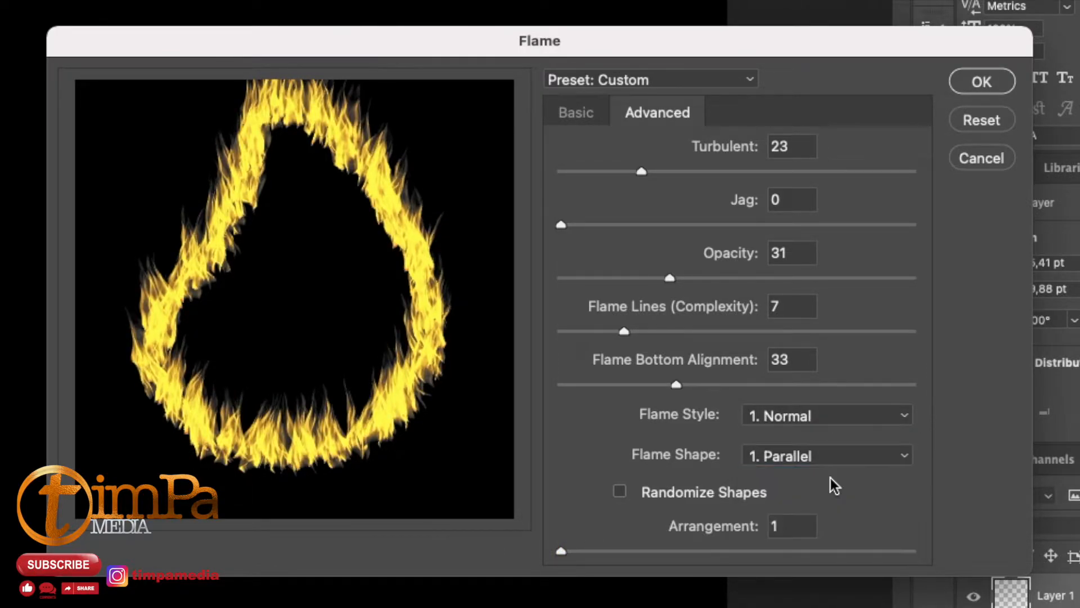
pyautogui.click(818, 451)
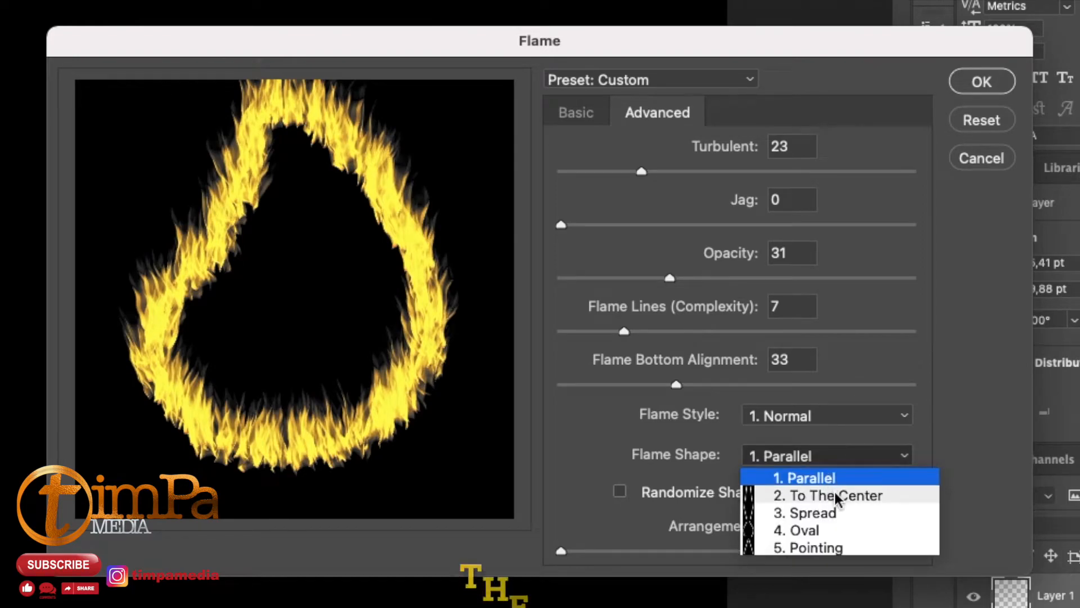
pyautogui.click(834, 491)
pyautogui.click(819, 456)
pyautogui.click(831, 513)
pyautogui.click(821, 456)
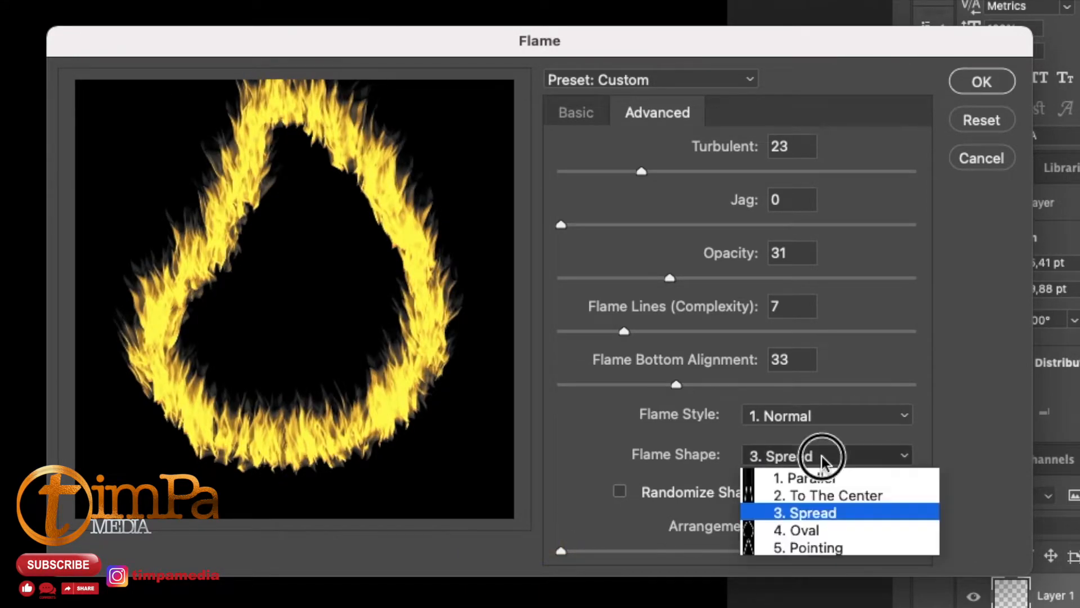
pyautogui.click(842, 530)
pyautogui.click(819, 464)
pyautogui.click(845, 544)
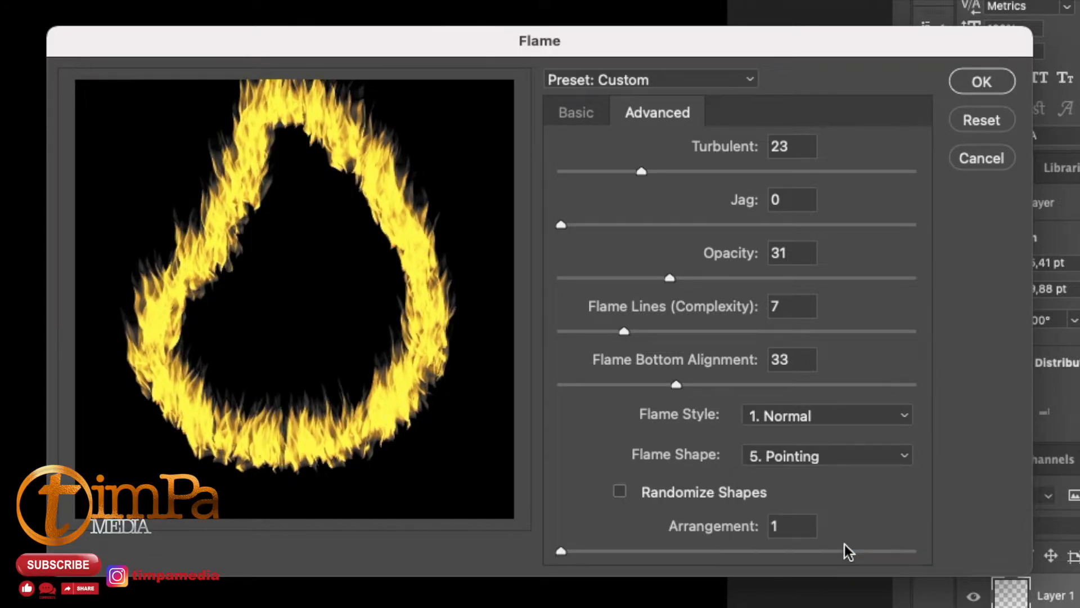
pyautogui.click(811, 456)
pyautogui.click(819, 478)
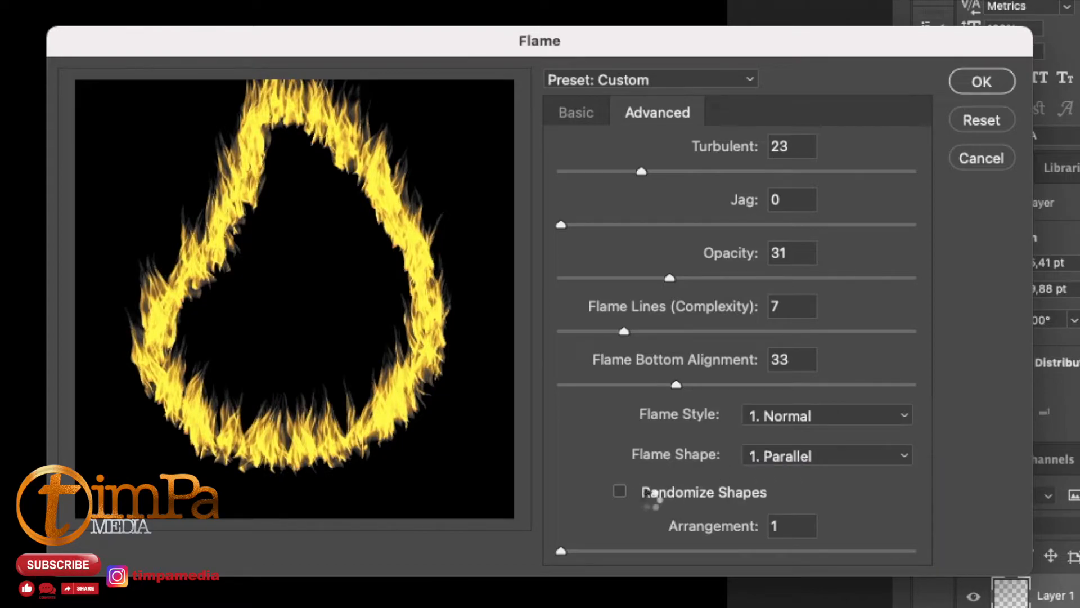
# Try Randomize Shapes on and off again, and apply the flame effect to the path
pyautogui.click(620, 492)
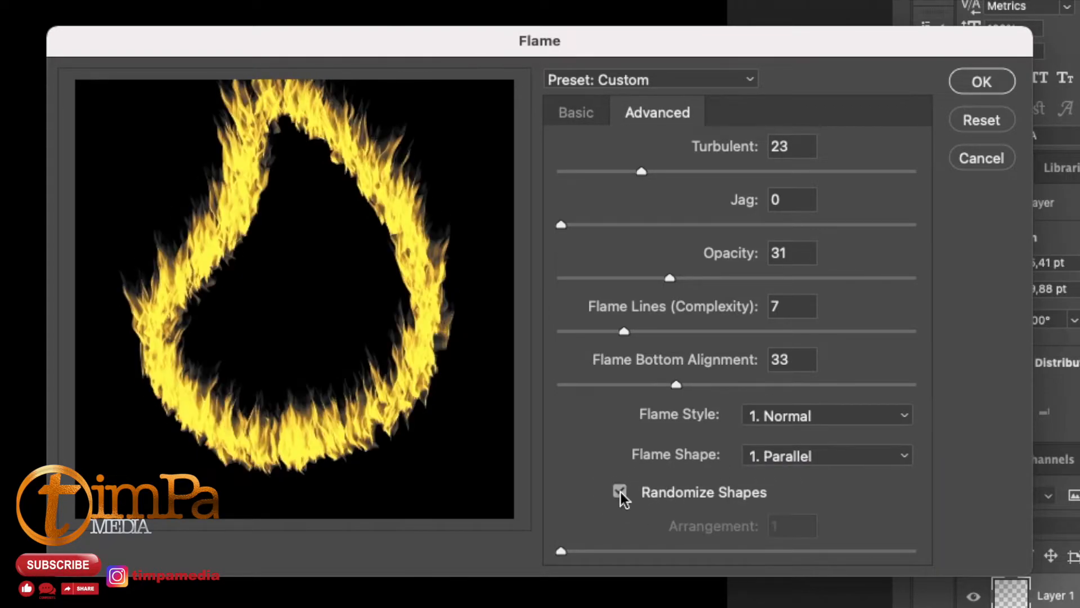
pyautogui.click(620, 492)
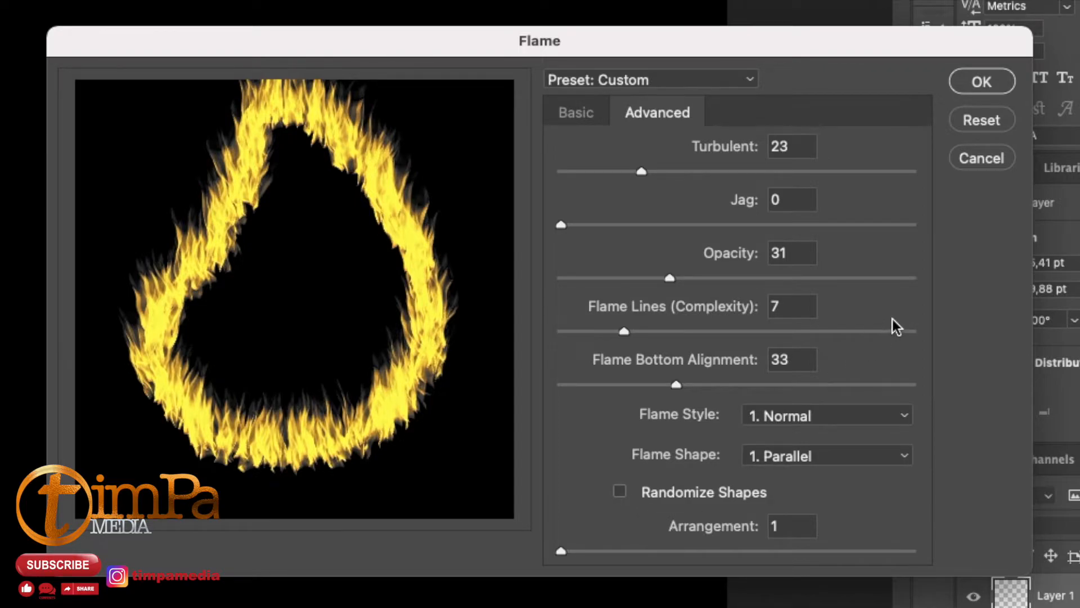
pyautogui.click(995, 88)
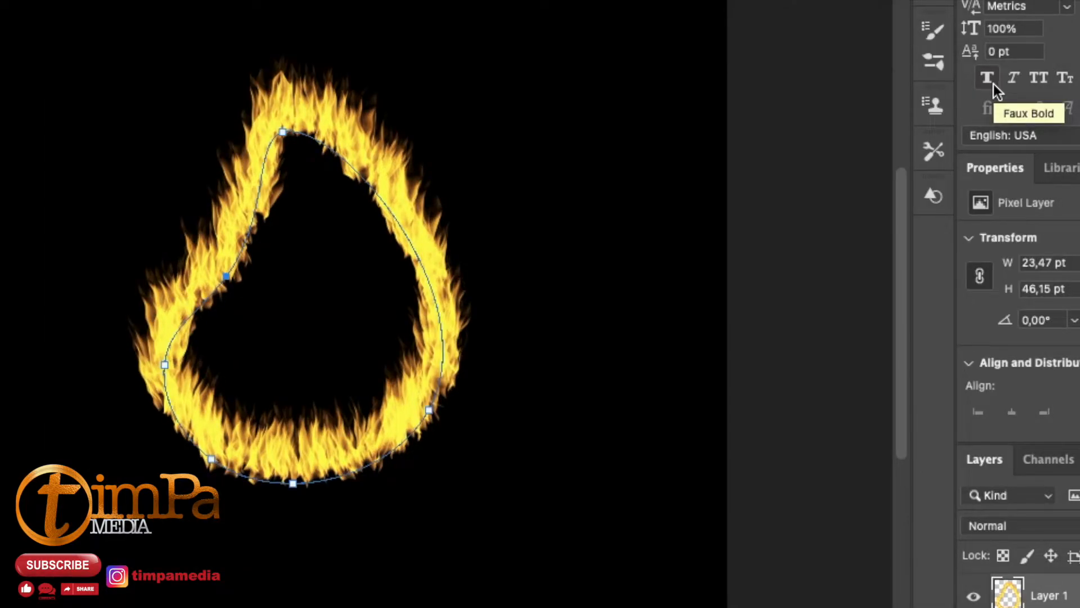
# Examine the rendered flames around the teardrop path up close and from farther away
pyautogui.scroll(5, 485, 280)
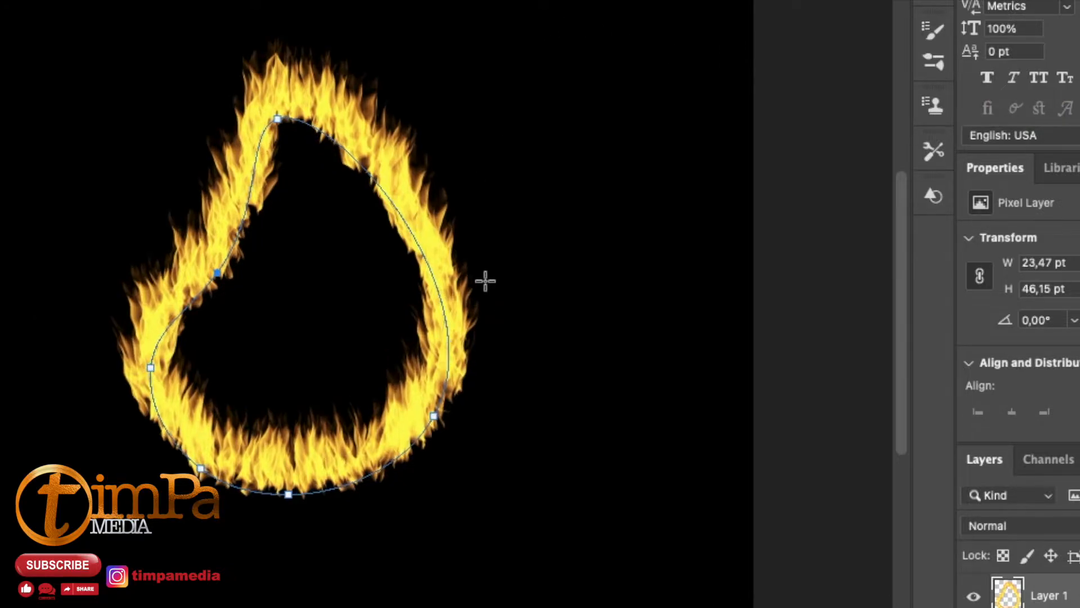
pyautogui.scroll(-3, 485, 281)
pyautogui.scroll(3, 485, 280)
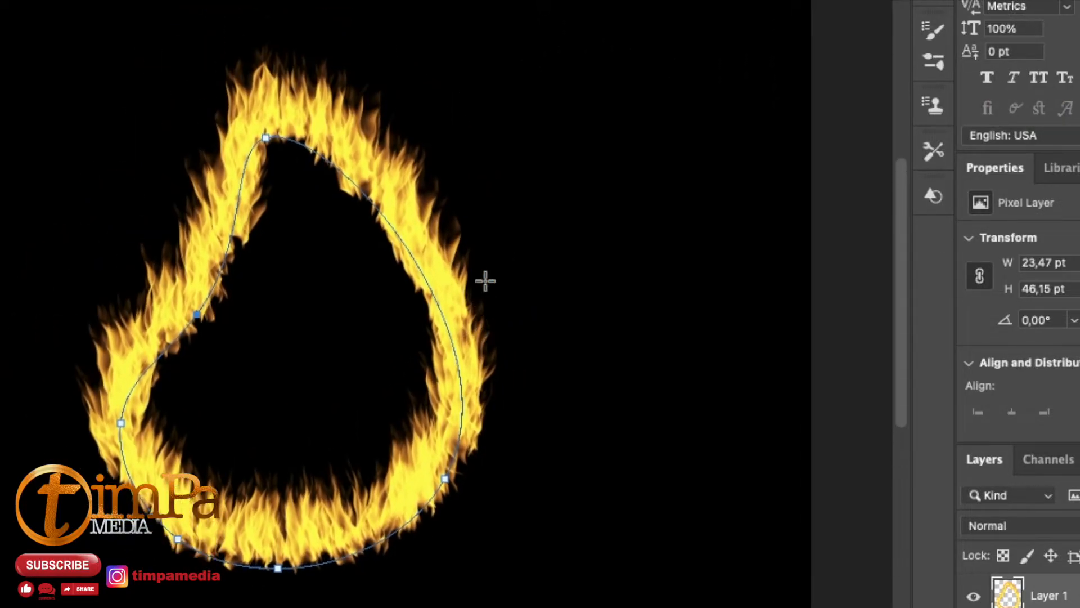
pyautogui.scroll(3, 485, 281)
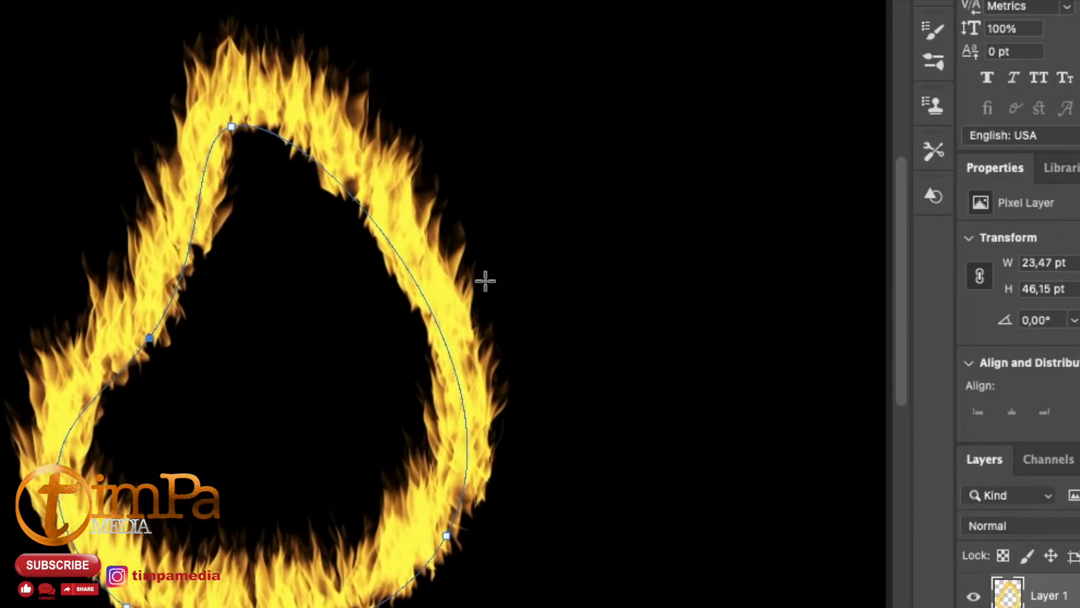
pyautogui.scroll(-4, 485, 281)
pyautogui.scroll(2, 485, 281)
pyautogui.scroll(-3, 485, 281)
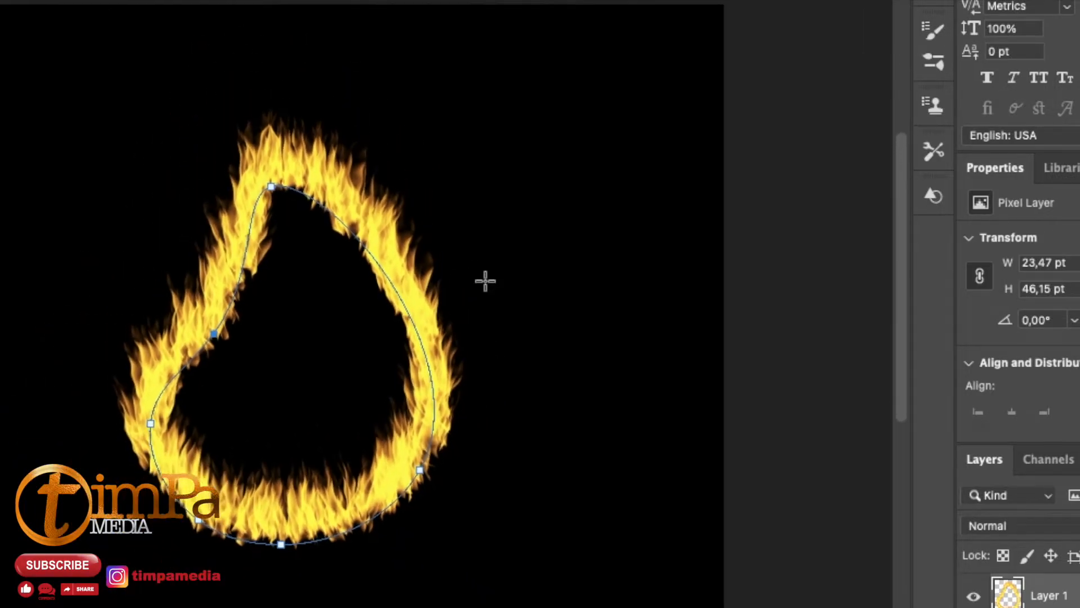
pyautogui.scroll(-1, 485, 281)
# Remove the teardrop path from around the flames and undo the removal
pyautogui.press('Delete')
pyautogui.press('Delete')
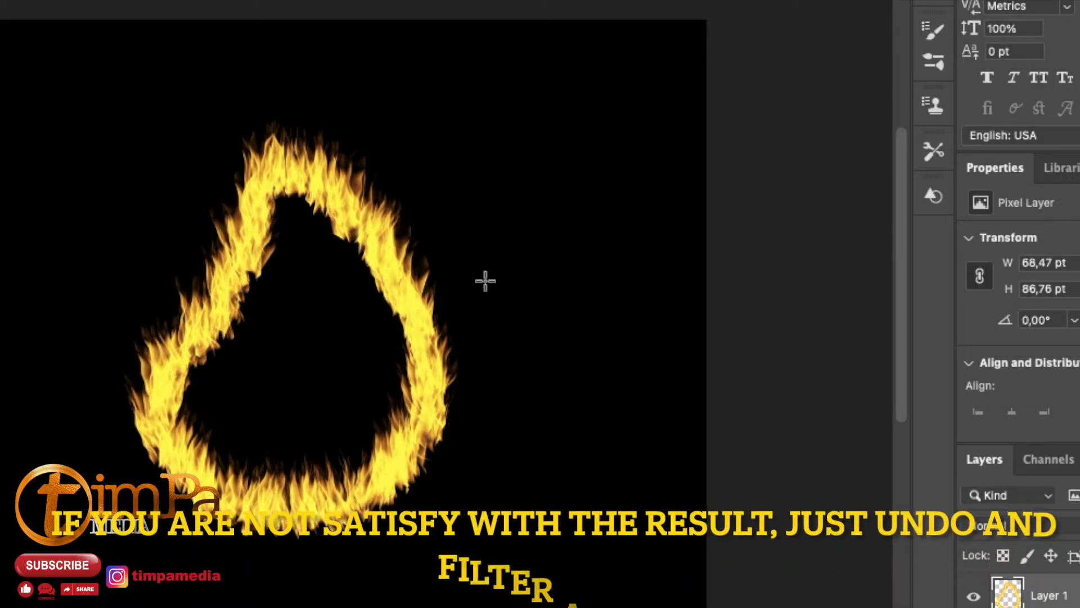
pyautogui.hotkey('ctrl', 'z')
pyautogui.hotkey('ctrl', 'z')
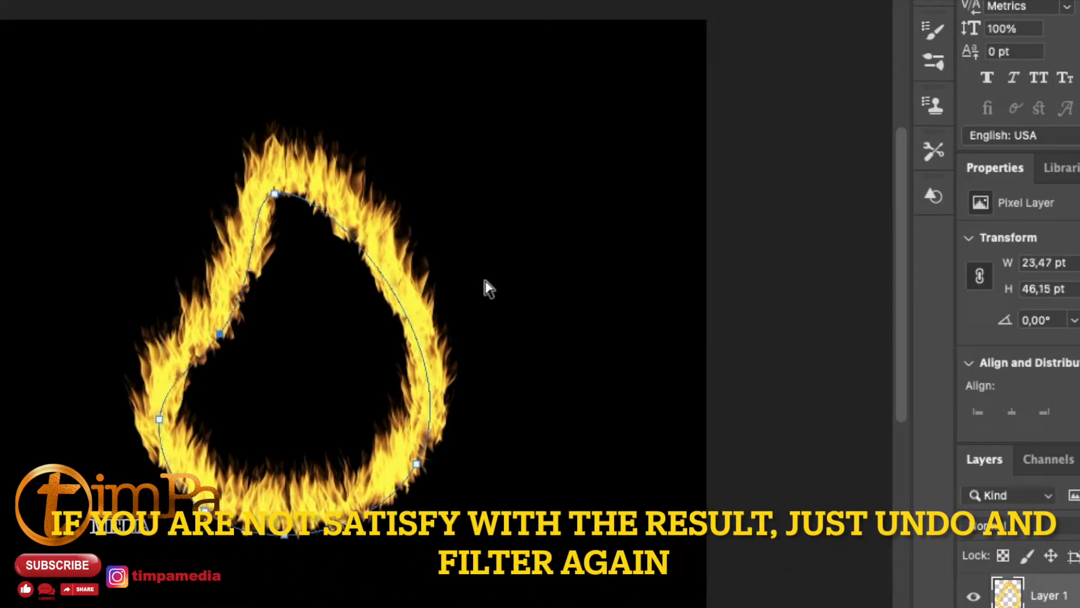
# Undo the rendered flame, reapply the Flame filter along the path with a length of 190, and dismiss the path
pyautogui.hotkey('ctrl', 'z')
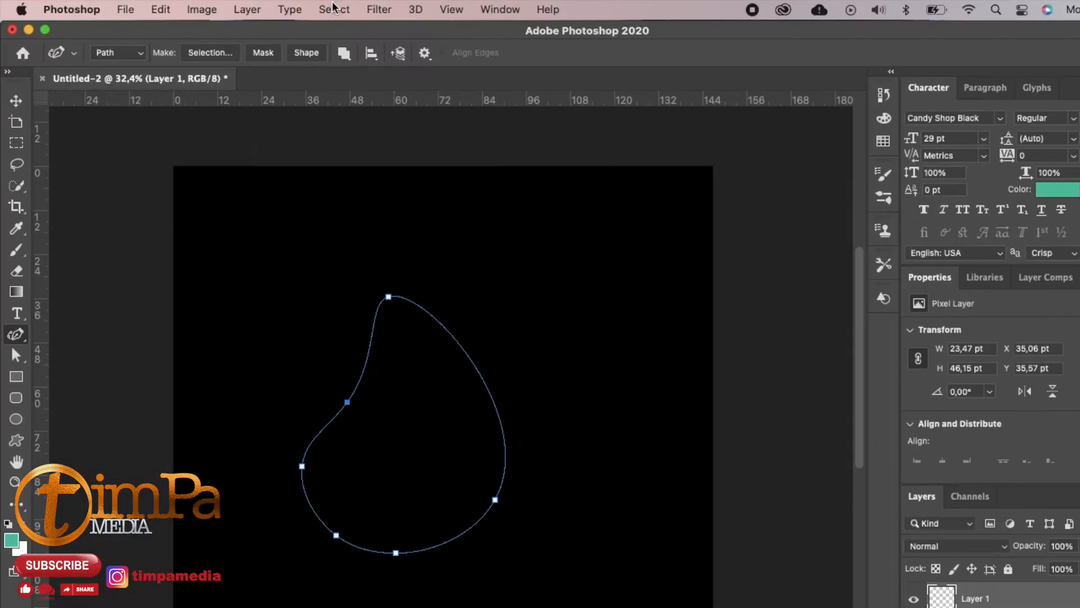
pyautogui.click(378, 10)
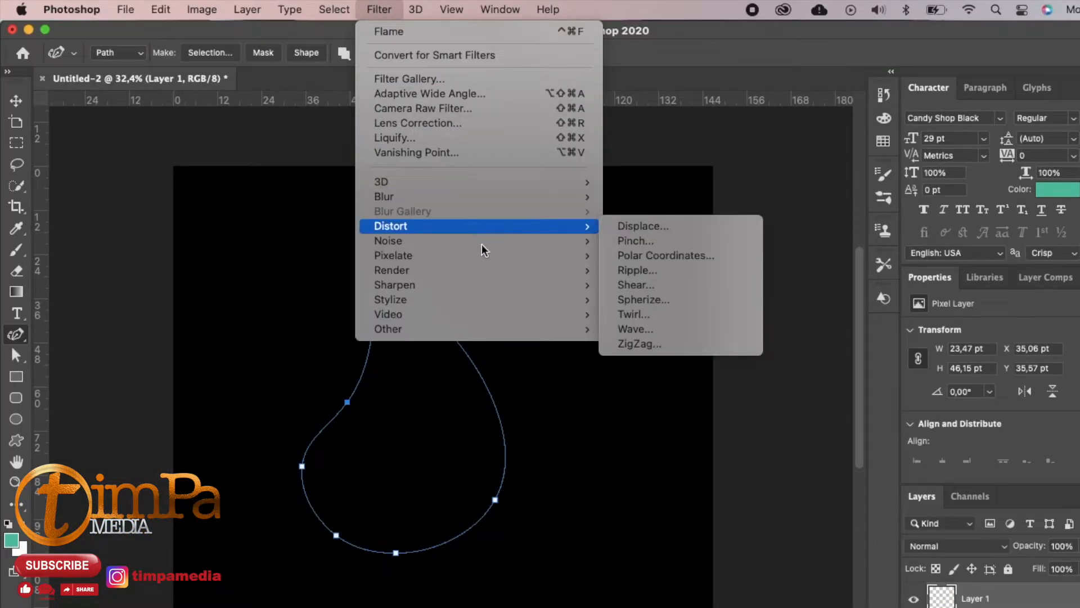
pyautogui.moveTo(508, 276)
pyautogui.click(633, 271)
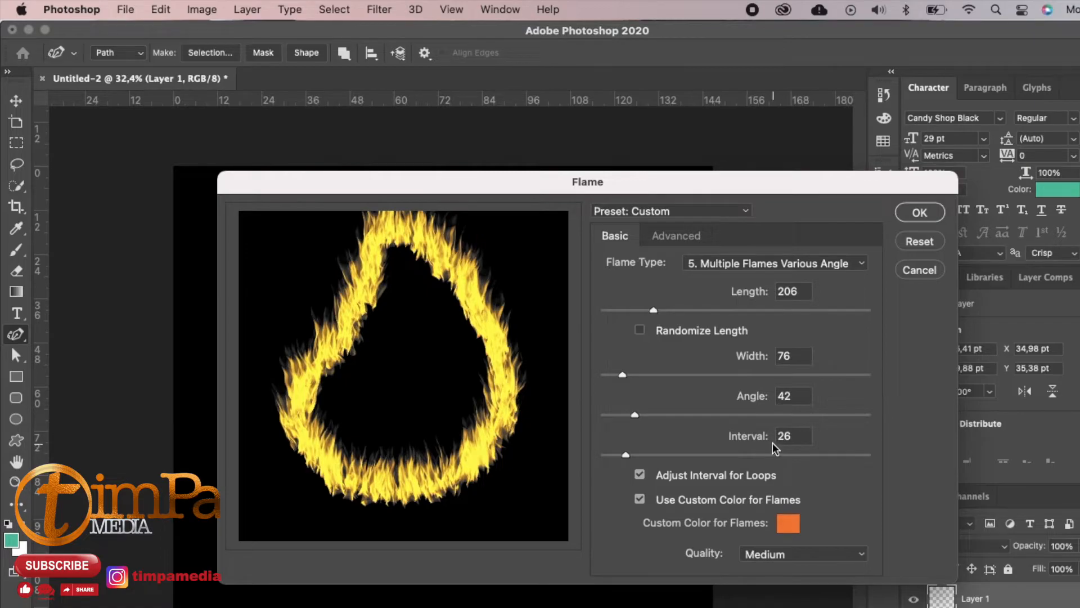
pyautogui.moveTo(652, 312); pyautogui.dragTo(650, 313)
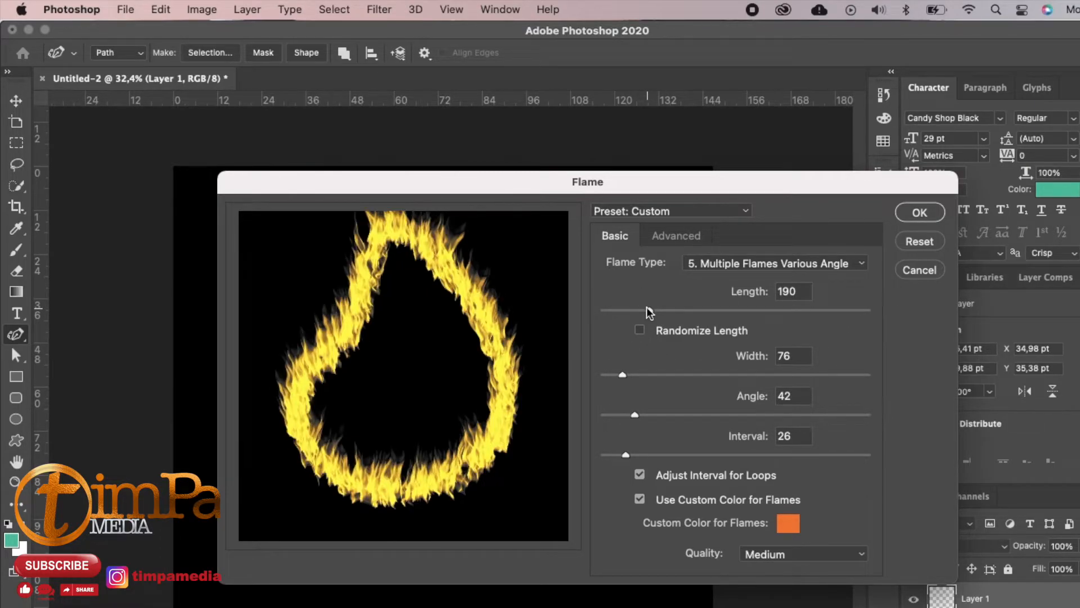
pyautogui.click(924, 219)
pyautogui.press('Return')
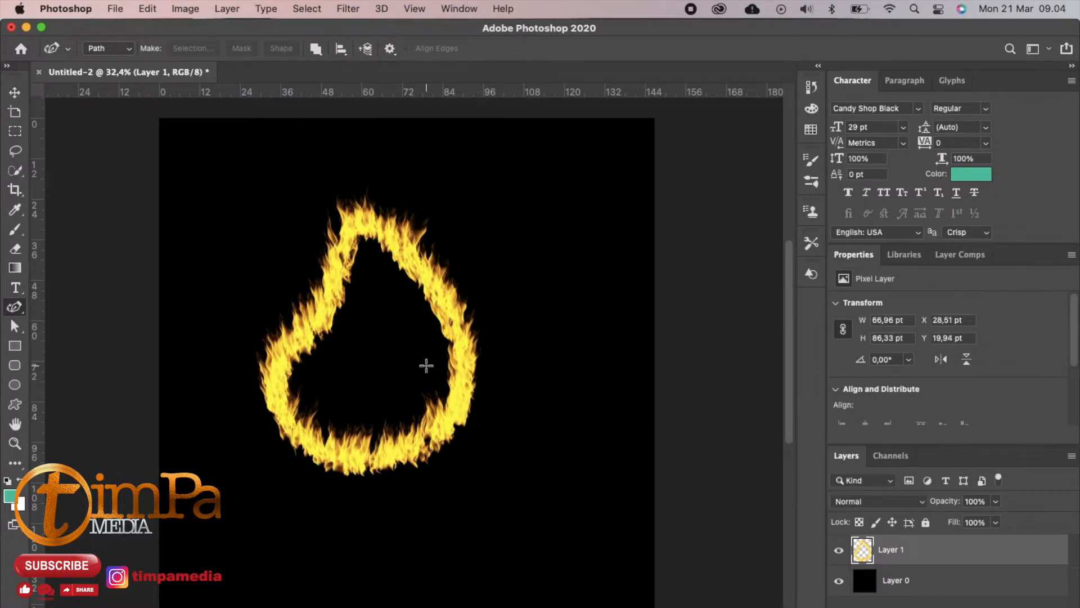
# Inspect the new fire outline at closer and wider magnifications
pyautogui.scroll(3, 427, 365)
pyautogui.scroll(-4, 426, 366)
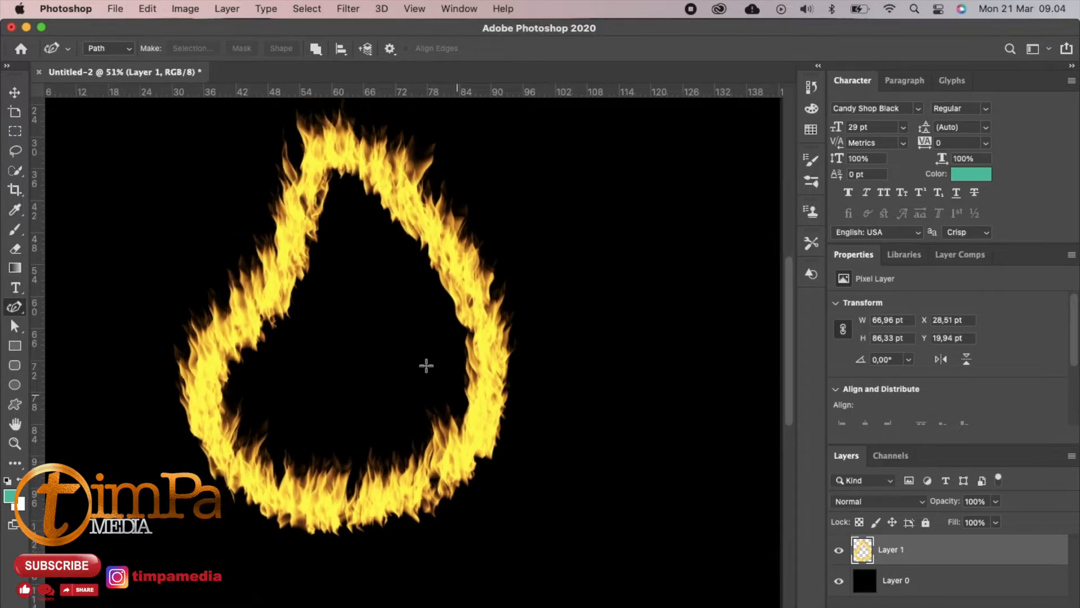
pyautogui.scroll(2, 427, 365)
pyautogui.scroll(-2, 427, 366)
pyautogui.scroll(2, 426, 366)
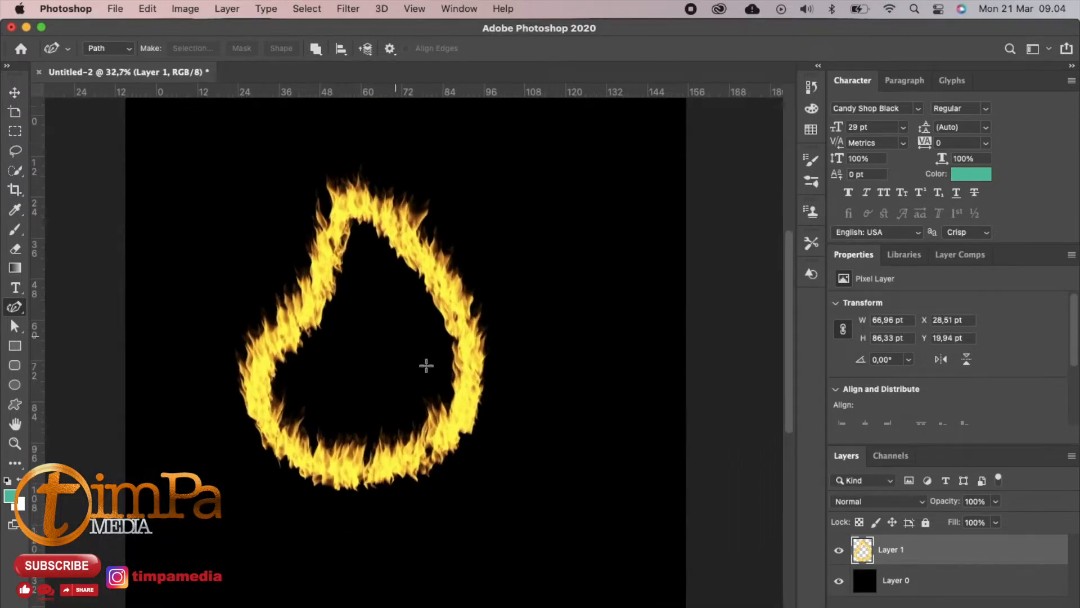
pyautogui.scroll(-3, 426, 365)
pyautogui.scroll(-1, 427, 366)
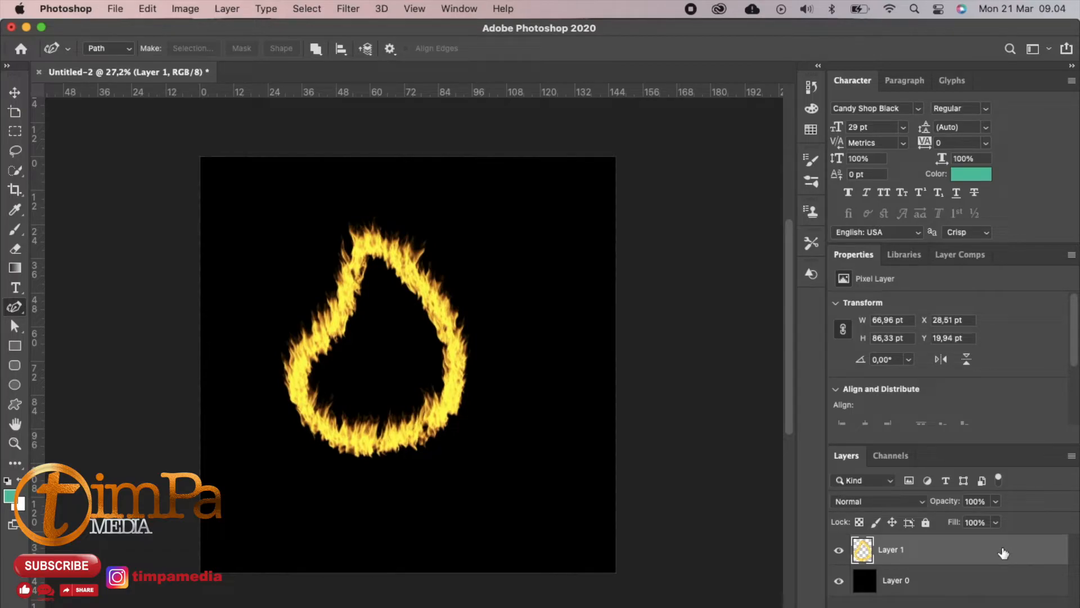
# Scale the flame layer down to about 94.71% with Free Transform and review the other transform options
pyautogui.press('cmd+t')
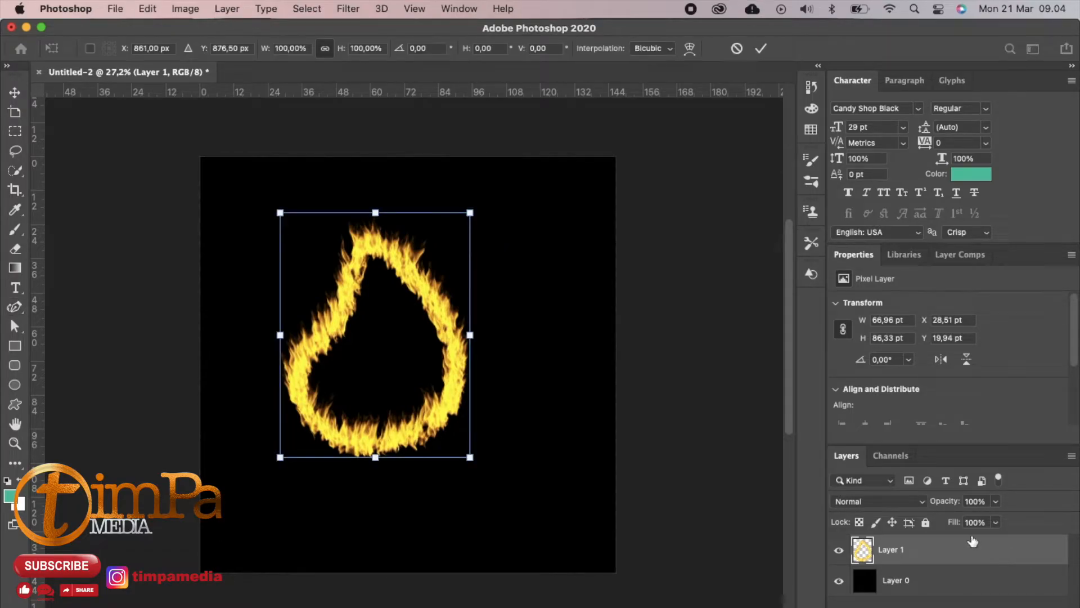
pyautogui.moveTo(470, 457); pyautogui.dragTo(453, 421)
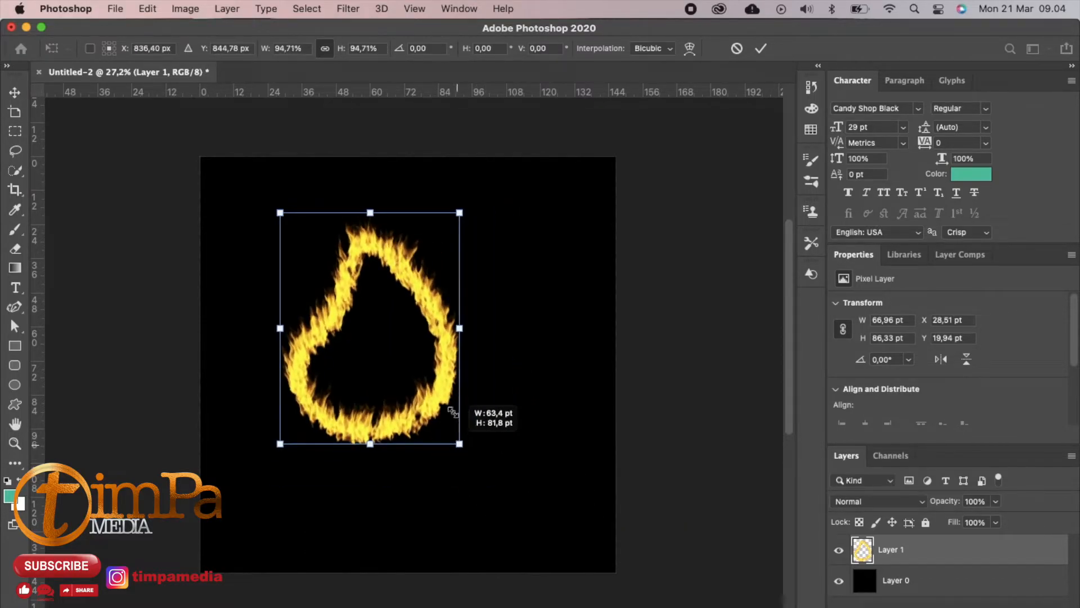
pyautogui.rightClick(447, 374)
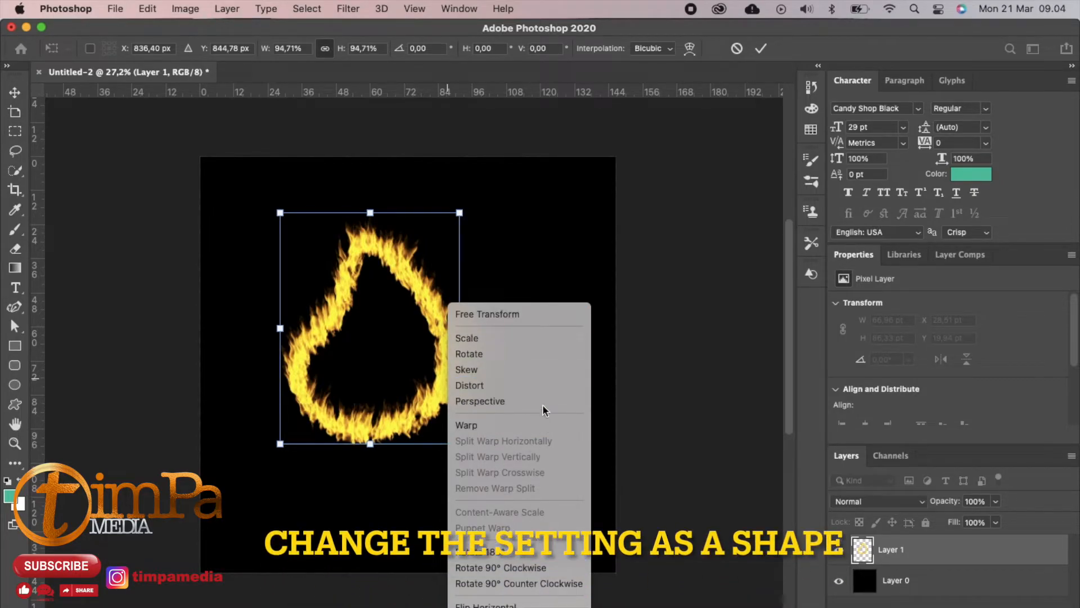
pyautogui.click(555, 264)
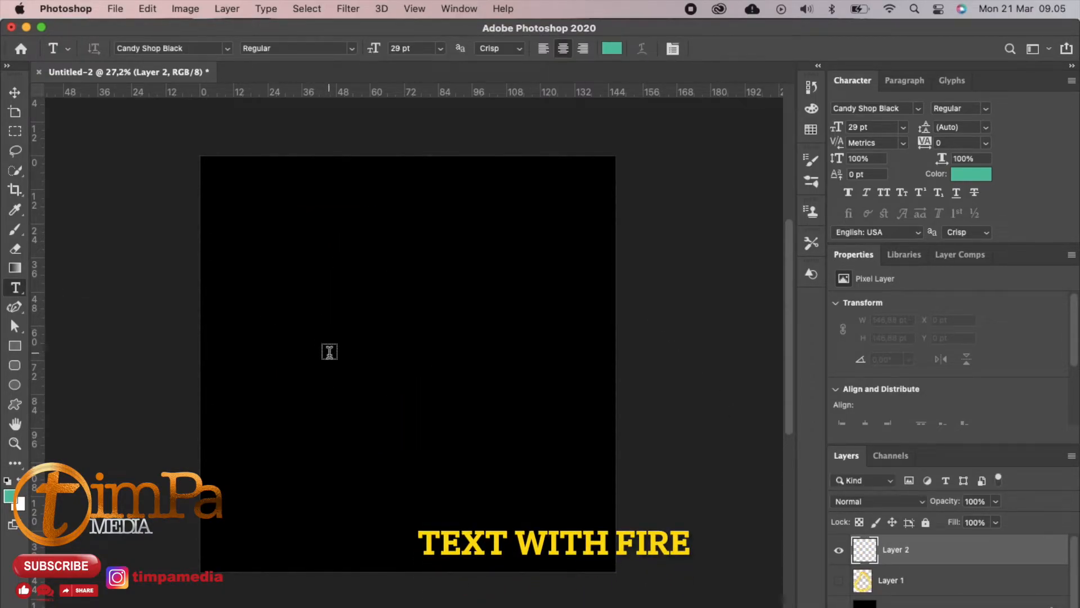
# Add the text "FIRE" in Candy Shop Black at 29 pt and move it to the middle of the canvas
pyautogui.click(307, 345)
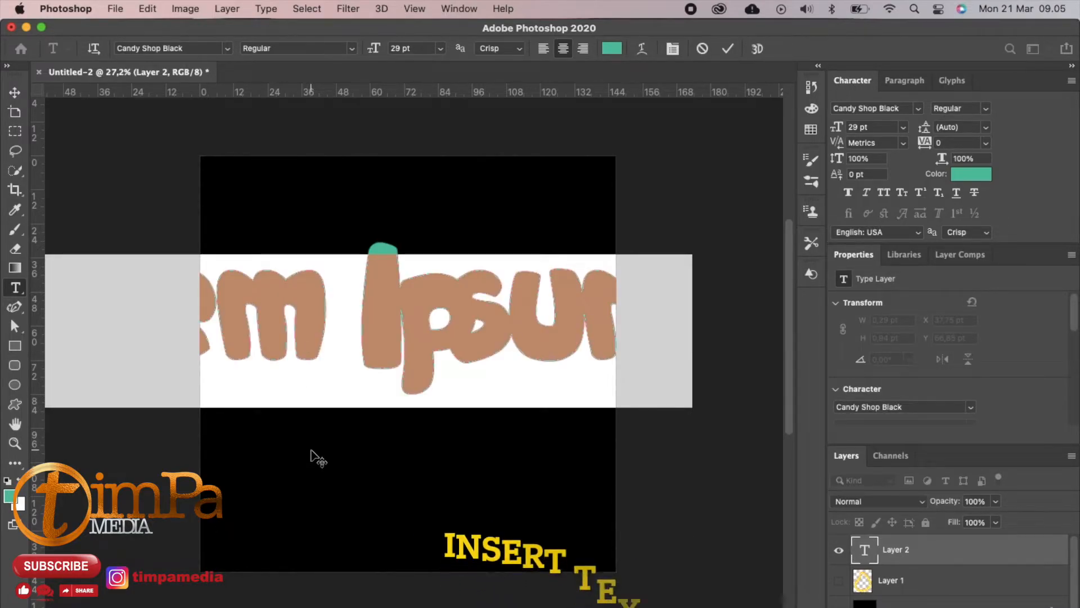
pyautogui.write('FIRE')
pyautogui.hotkey('ctrl', 'Return')
pyautogui.press('v')
pyautogui.moveTo(359, 294); pyautogui.dragTo(457, 355)
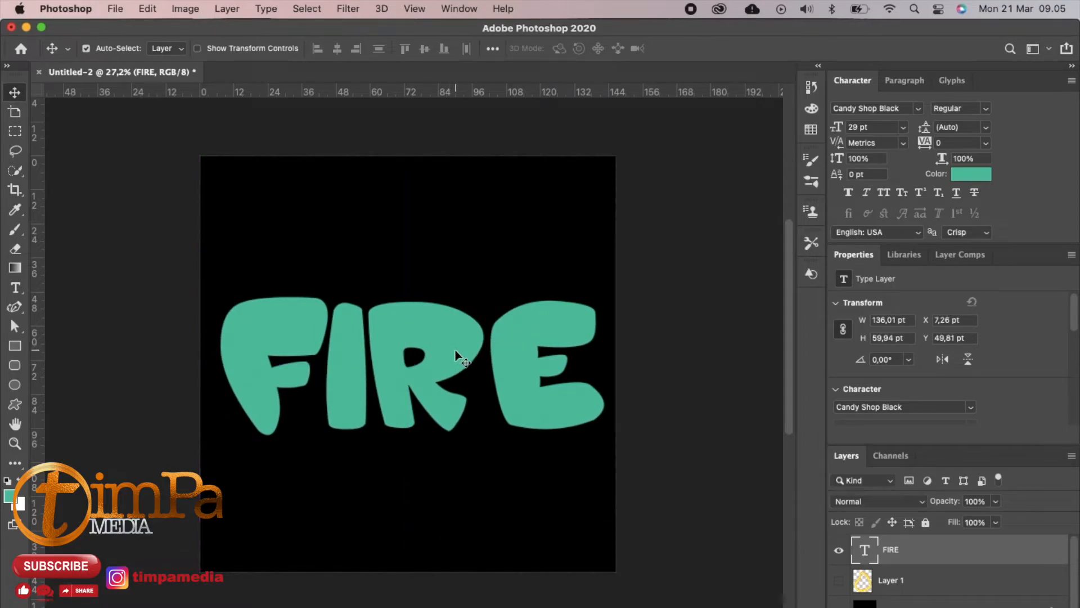
# Reduce the FIRE text to 27 pt and commit the edit
pyautogui.doubleClick(871, 553)
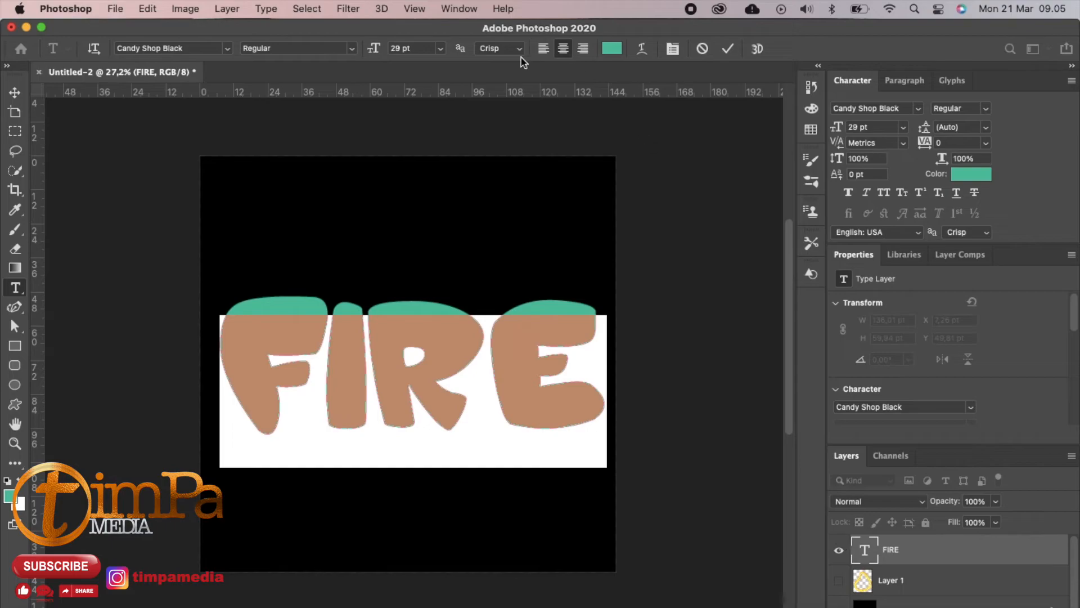
pyautogui.click(410, 49)
pyautogui.press('Down')
pyautogui.press('Down')
pyautogui.click(946, 584)
pyautogui.click(950, 557)
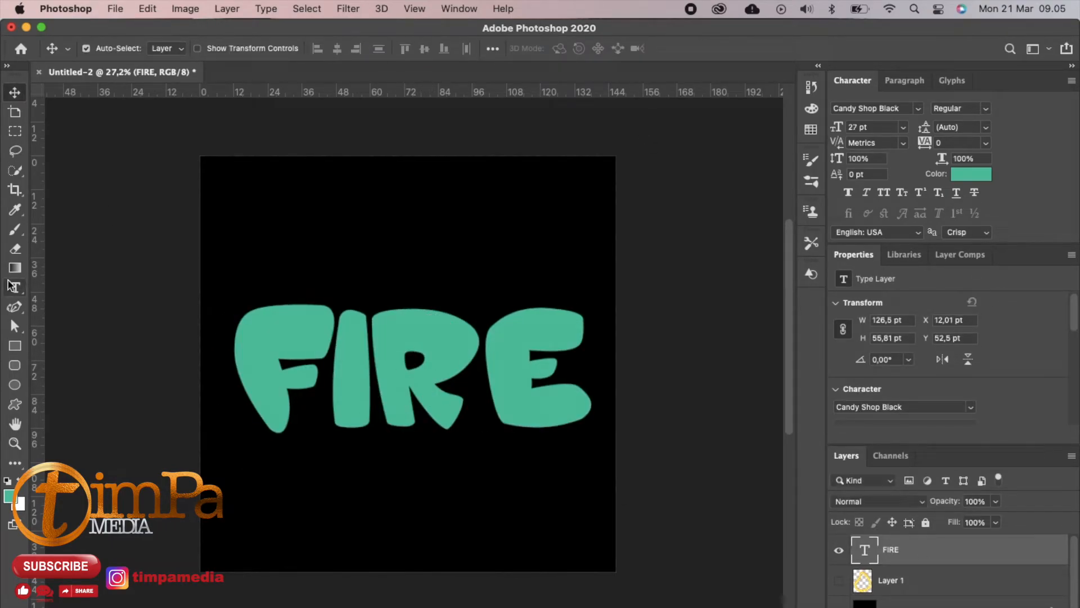
# Select all four letters of FIRE with the Quick Selection tool and add a new layer above the text
pyautogui.click(13, 171)
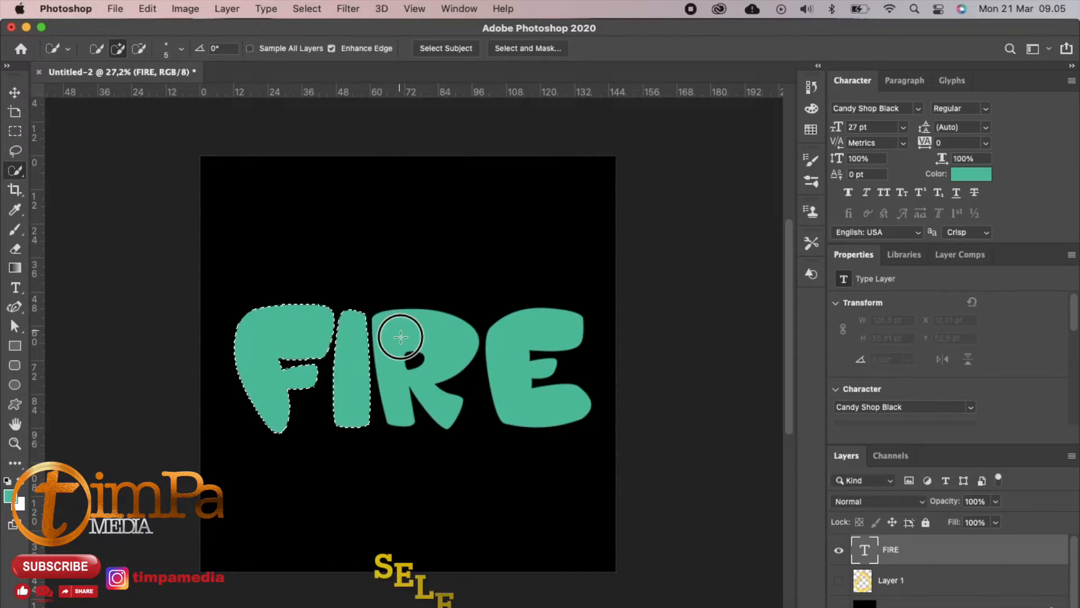
pyautogui.moveTo(395, 329); pyautogui.dragTo(420, 348)
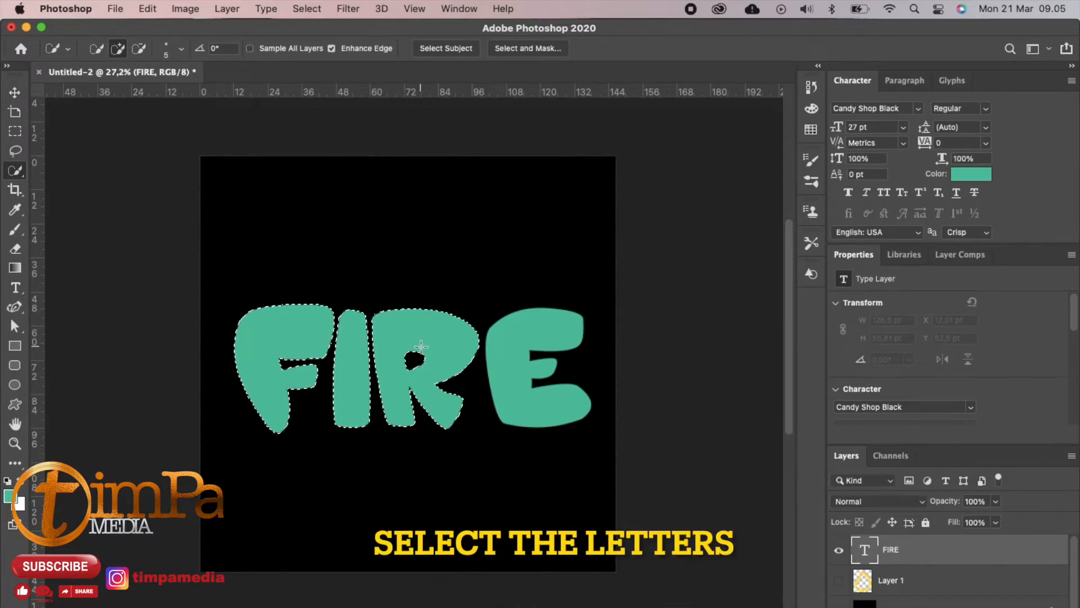
pyautogui.moveTo(525, 334); pyautogui.dragTo(513, 361)
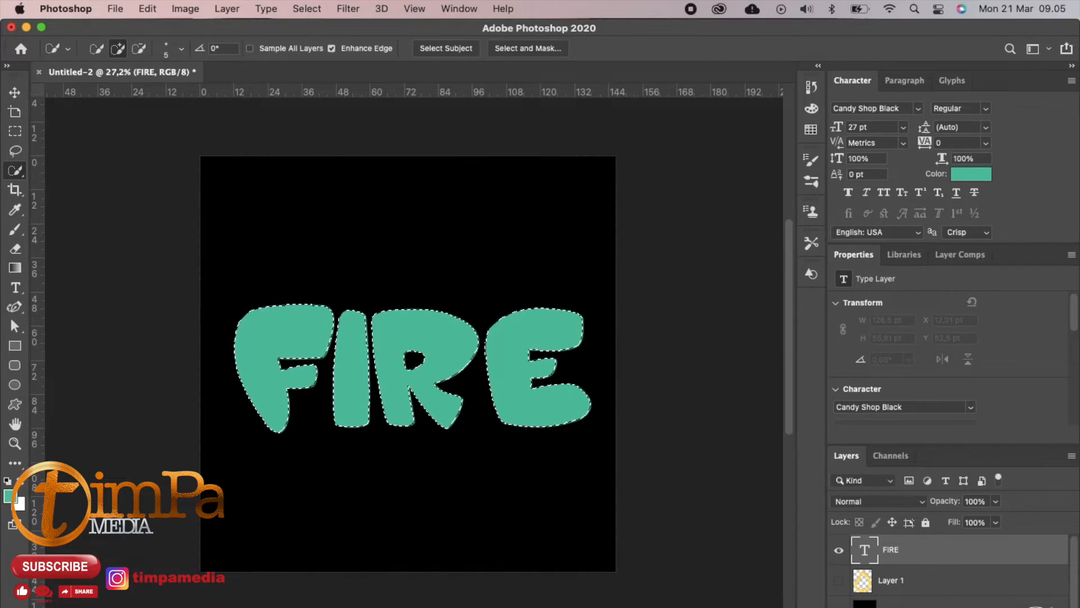
pyautogui.click(996, 607)
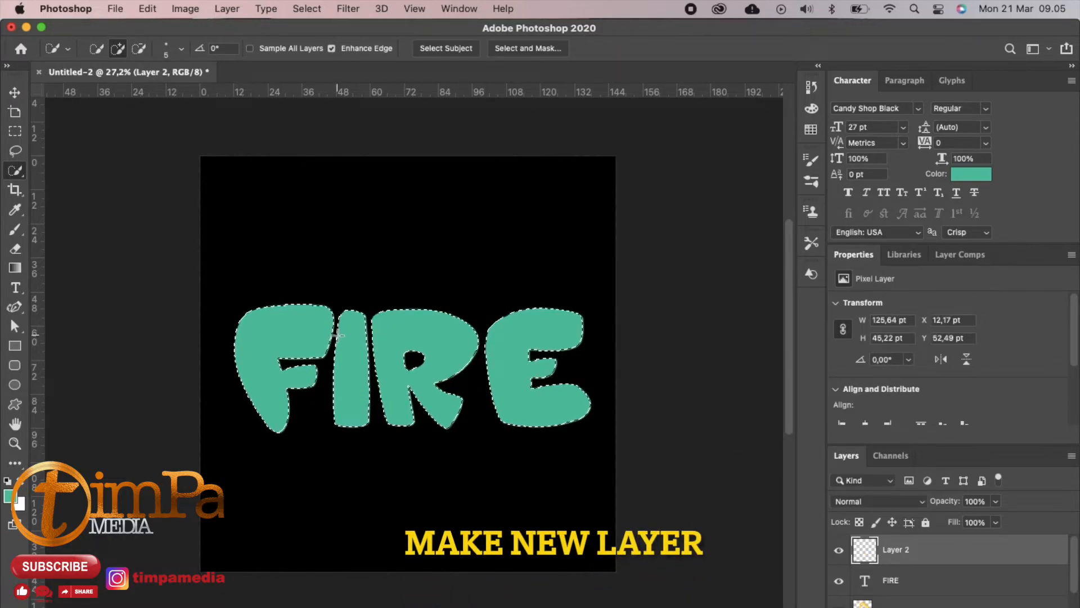
# Convert the letter selection into a work path and hide the FIRE text layer
pyautogui.rightClick(366, 310)
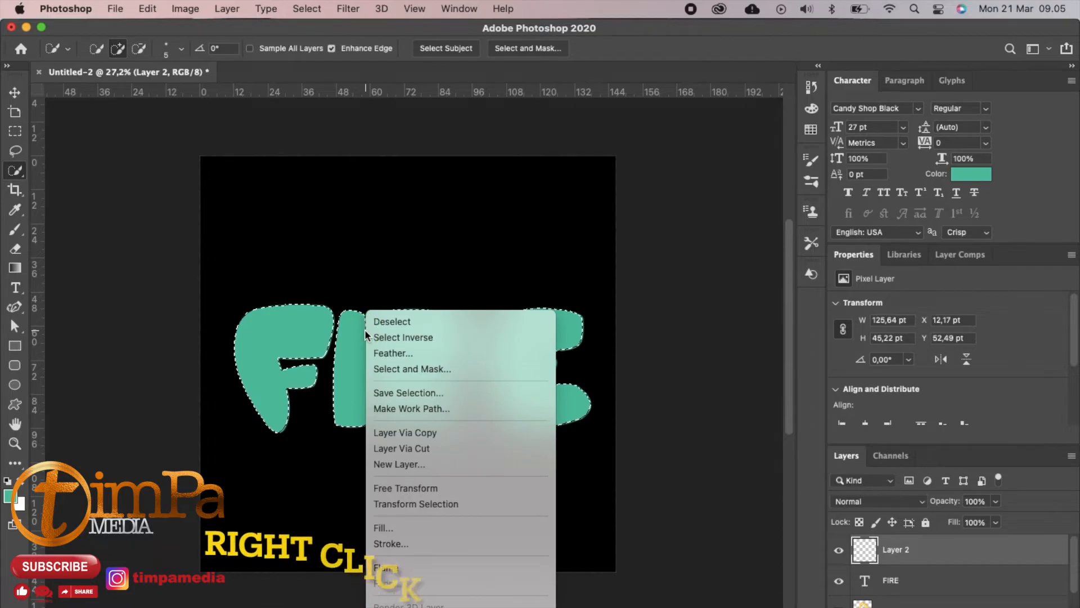
pyautogui.click(385, 410)
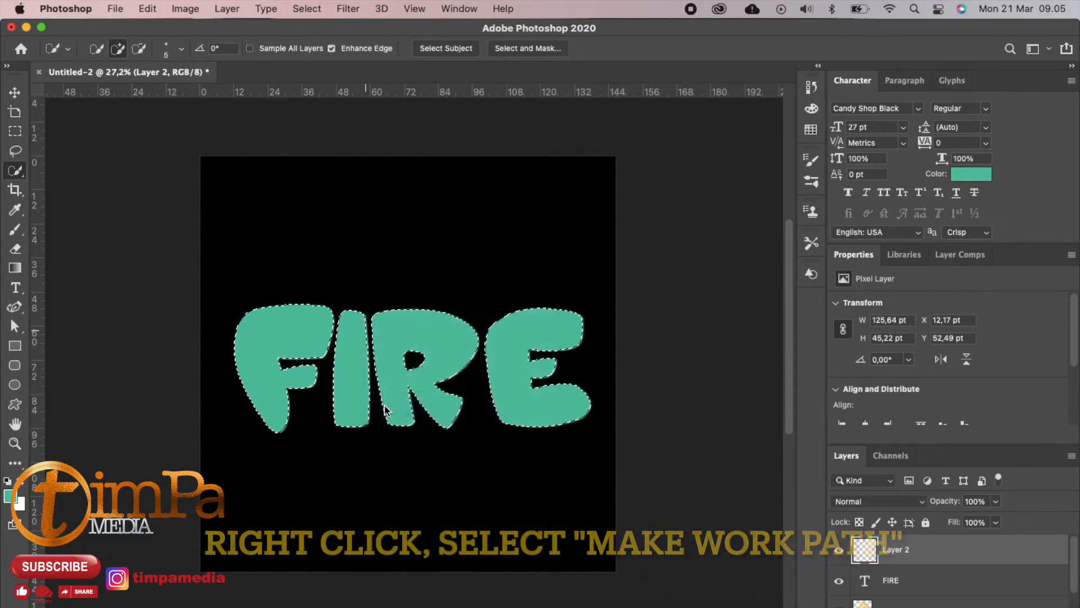
pyautogui.click(600, 324)
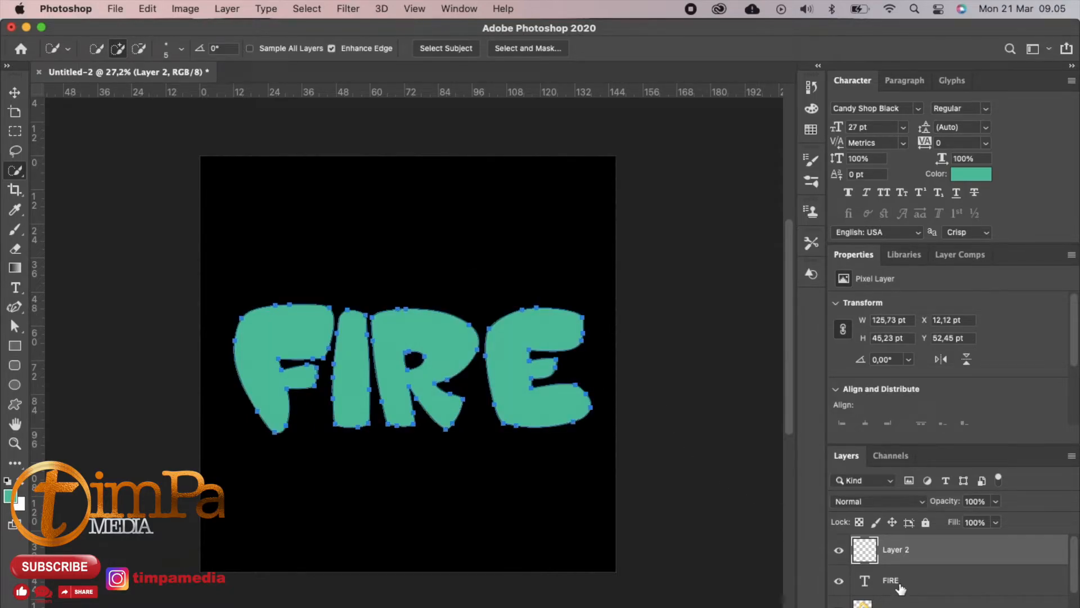
pyautogui.click(839, 580)
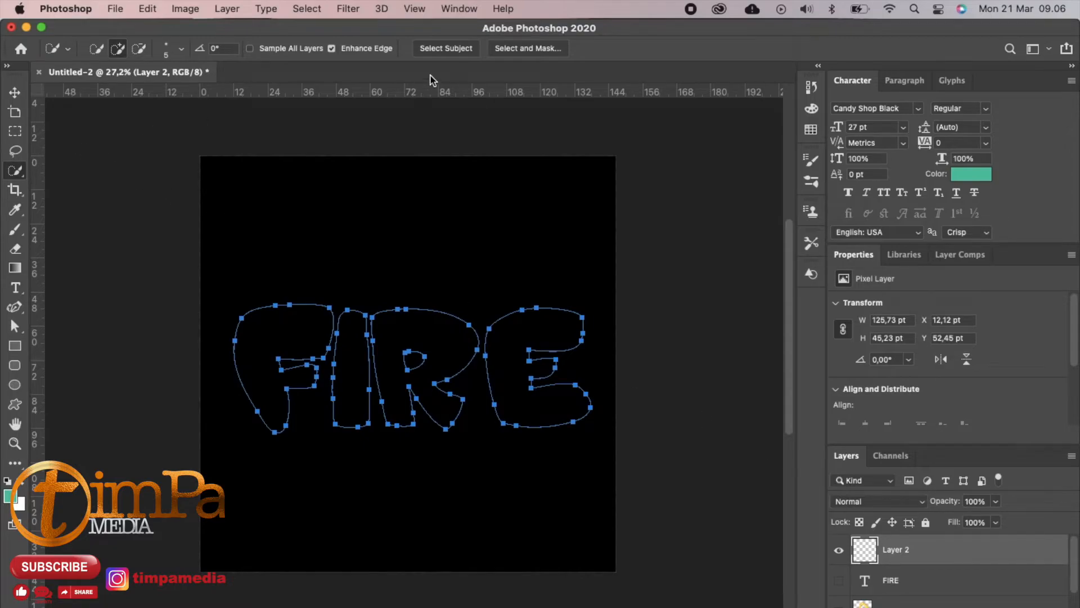
# Render the Flame filter along the letter path on Layer 2 with a flame length of 84
pyautogui.scroll(1, 408, 364)
pyautogui.click(348, 8)
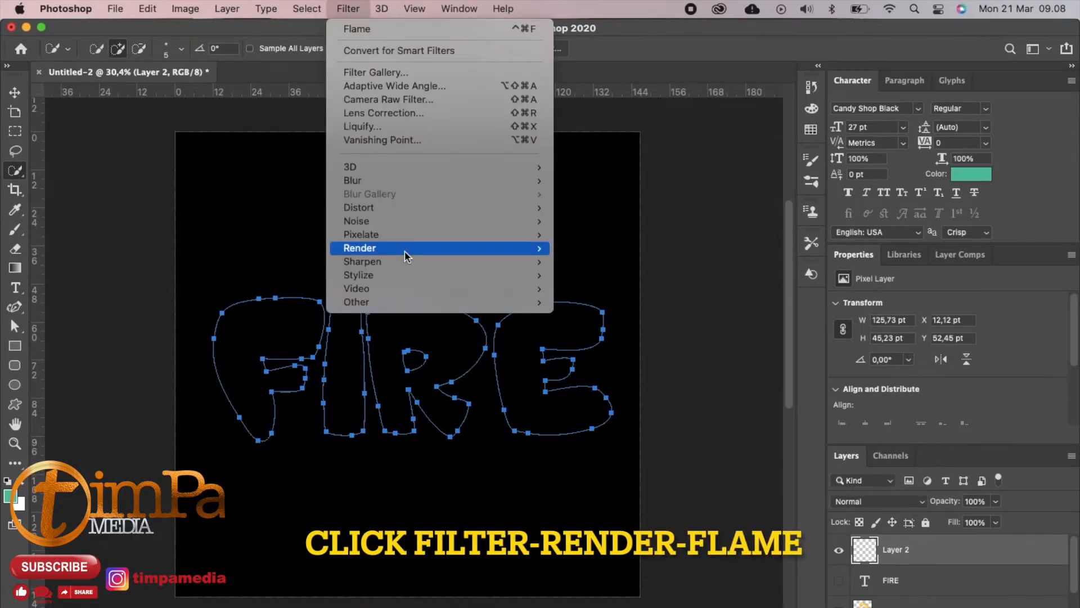
pyautogui.moveTo(548, 236)
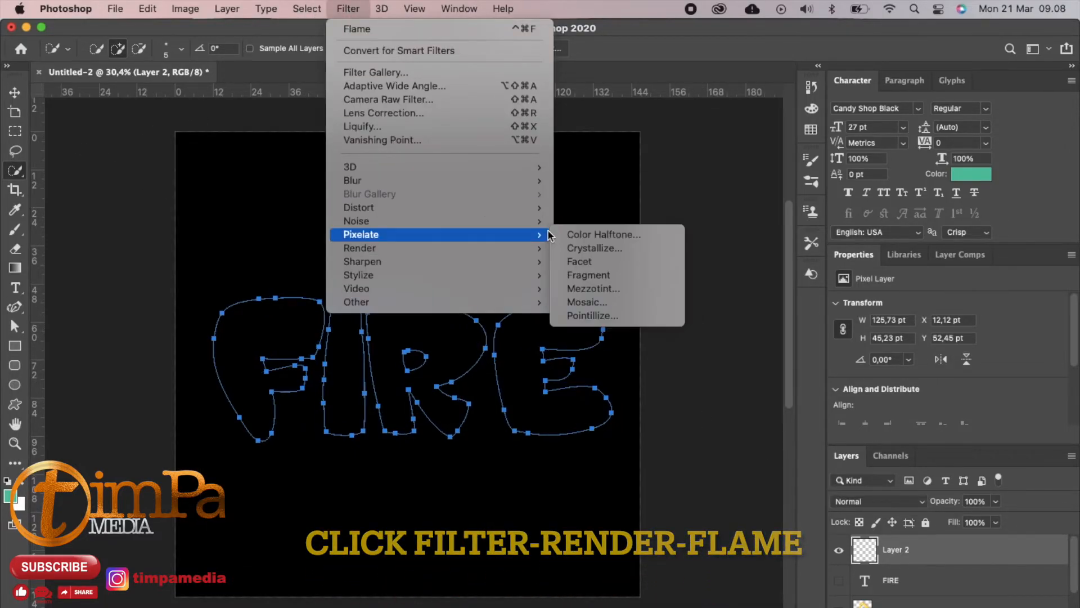
pyautogui.click(574, 247)
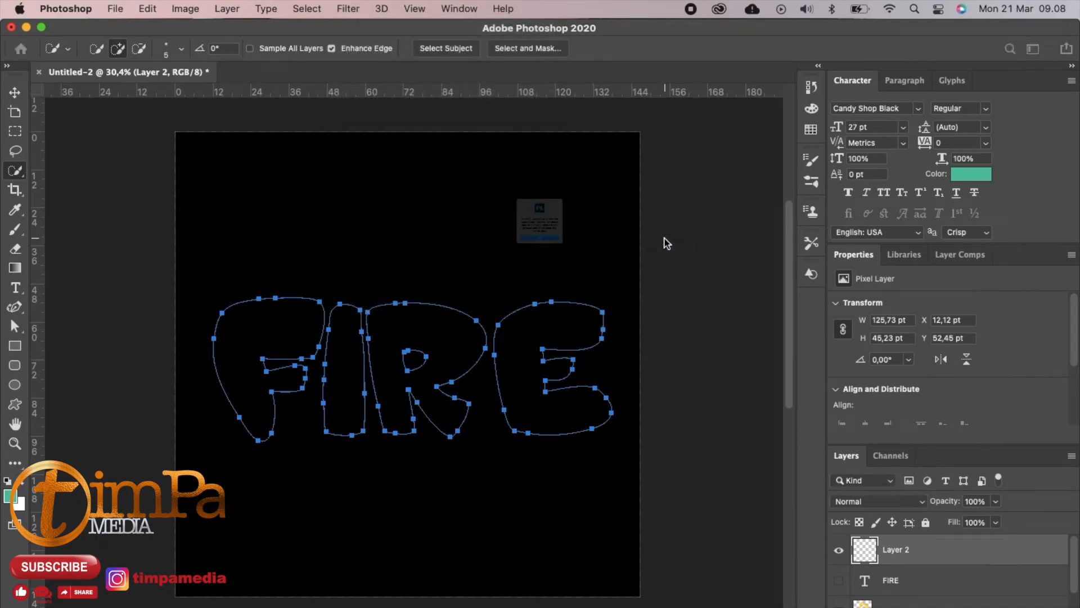
pyautogui.click(621, 292)
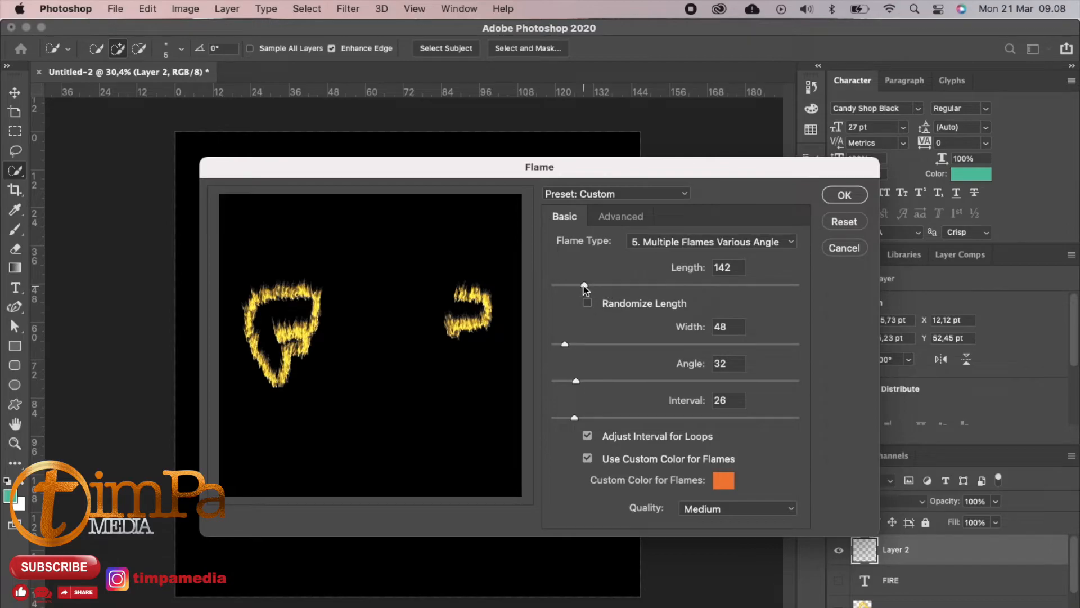
pyautogui.moveTo(585, 288); pyautogui.dragTo(568, 282)
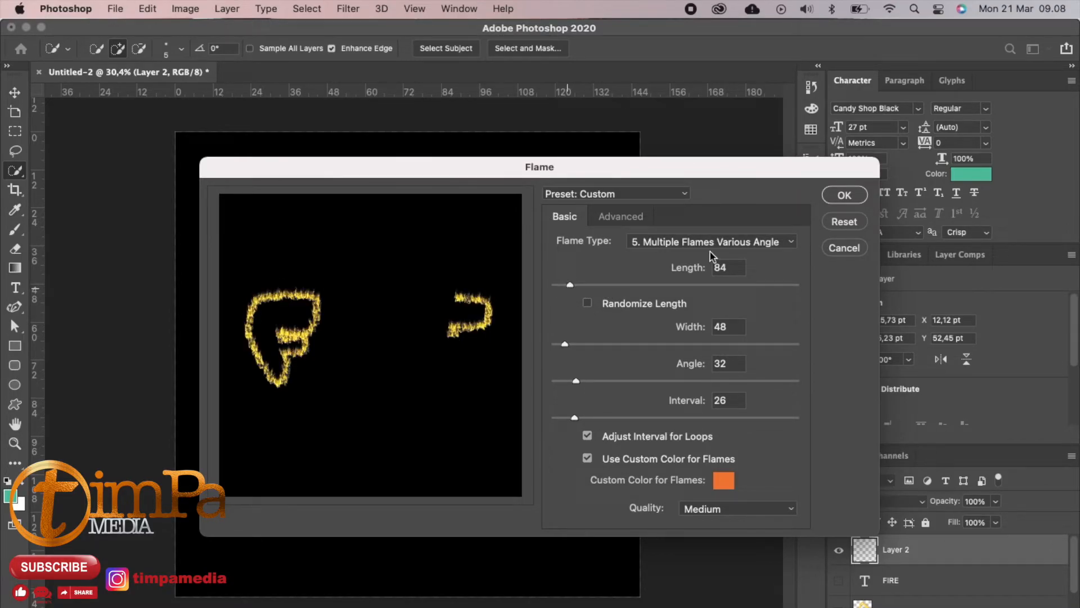
pyautogui.click(858, 199)
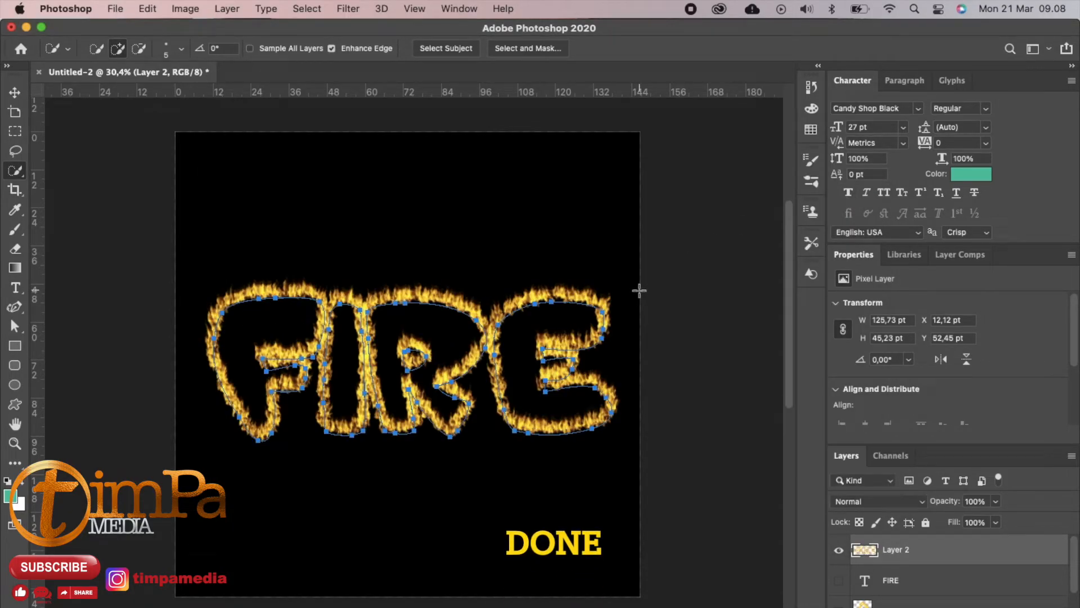
# Hide the flaming text layer and place hand.png, scaled to about 119 × 75 pt, in the lower half of the canvas
pyautogui.scroll(2, 545, 388)
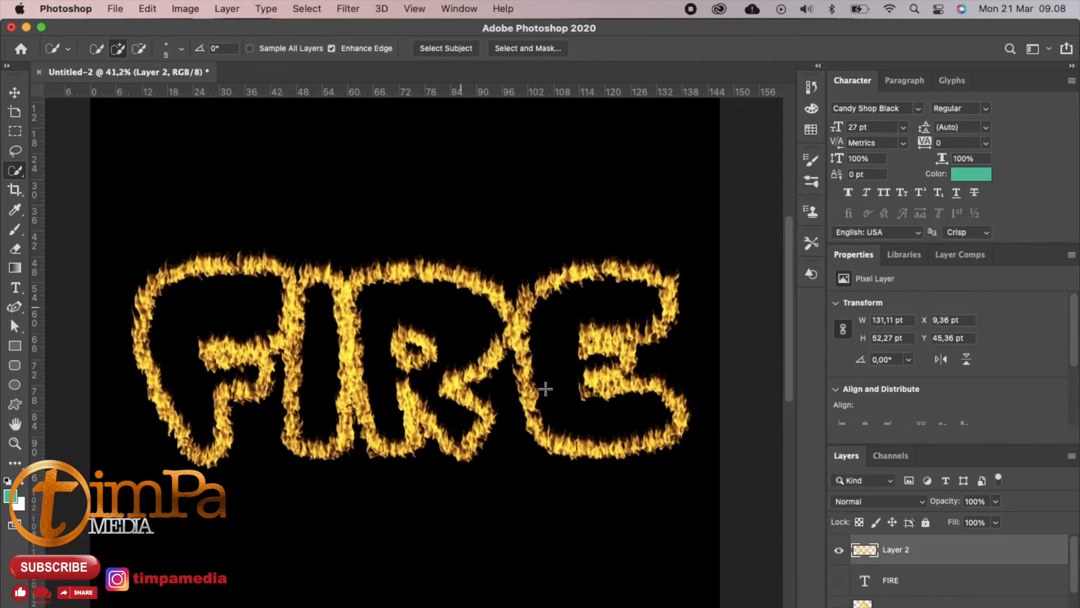
pyautogui.scroll(-2, 545, 388)
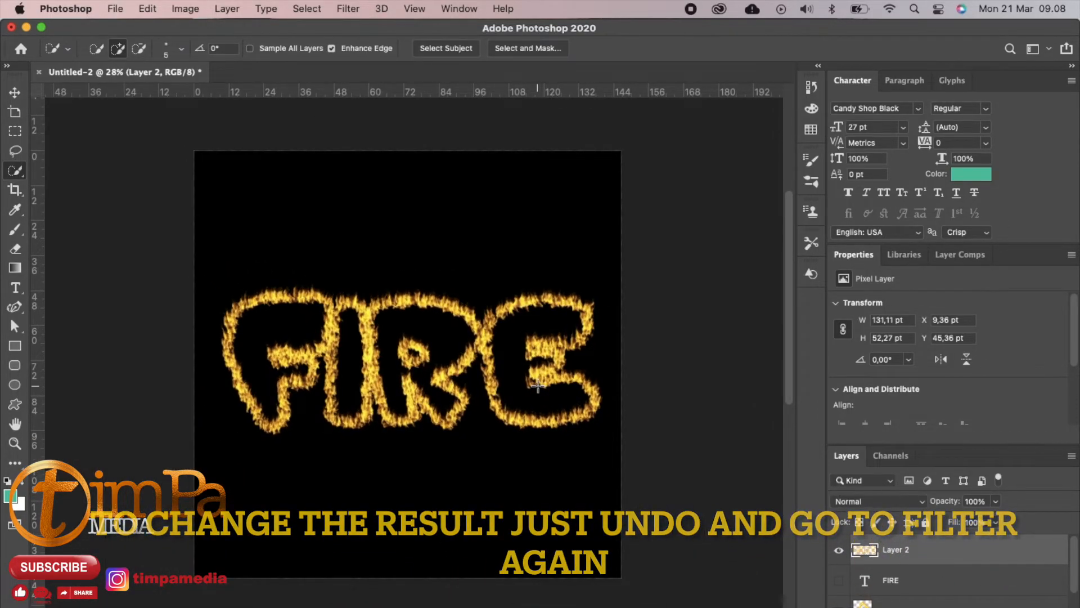
pyautogui.scroll(1, 538, 386)
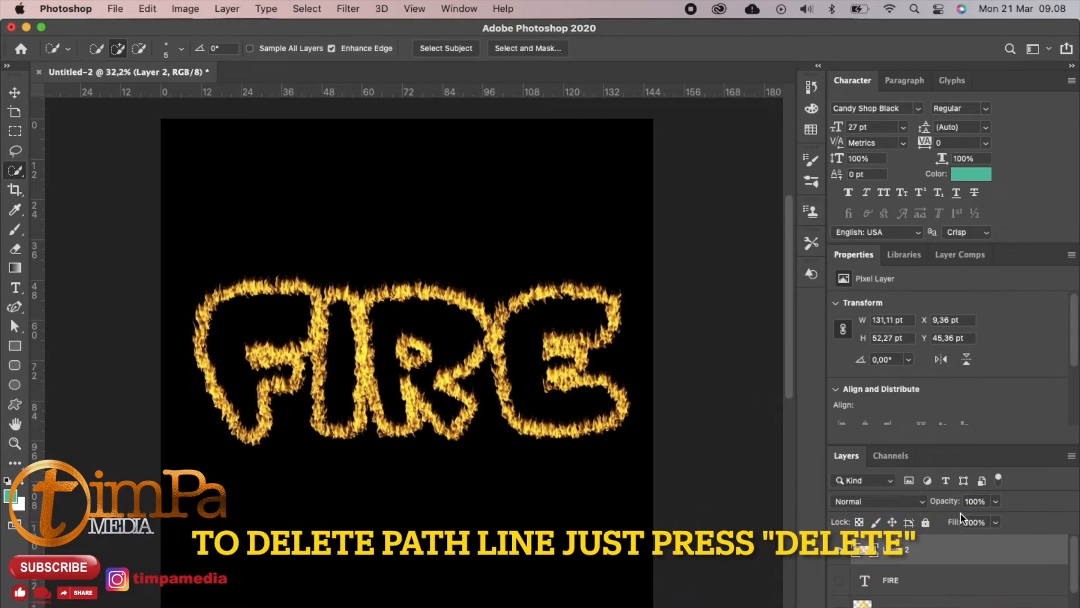
pyautogui.click(837, 551)
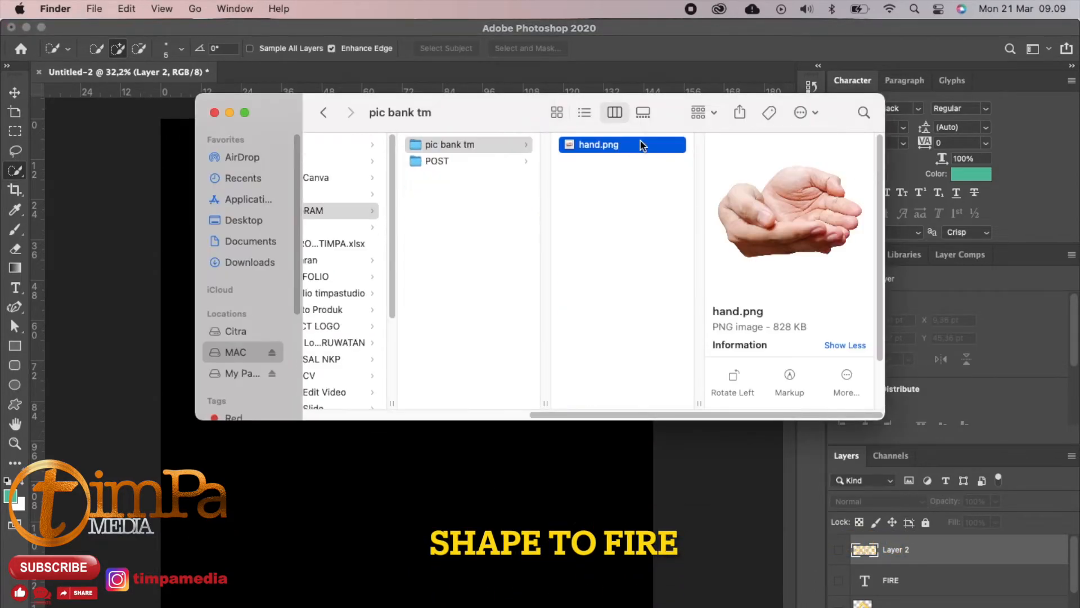
pyautogui.moveTo(599, 144); pyautogui.dragTo(473, 506)
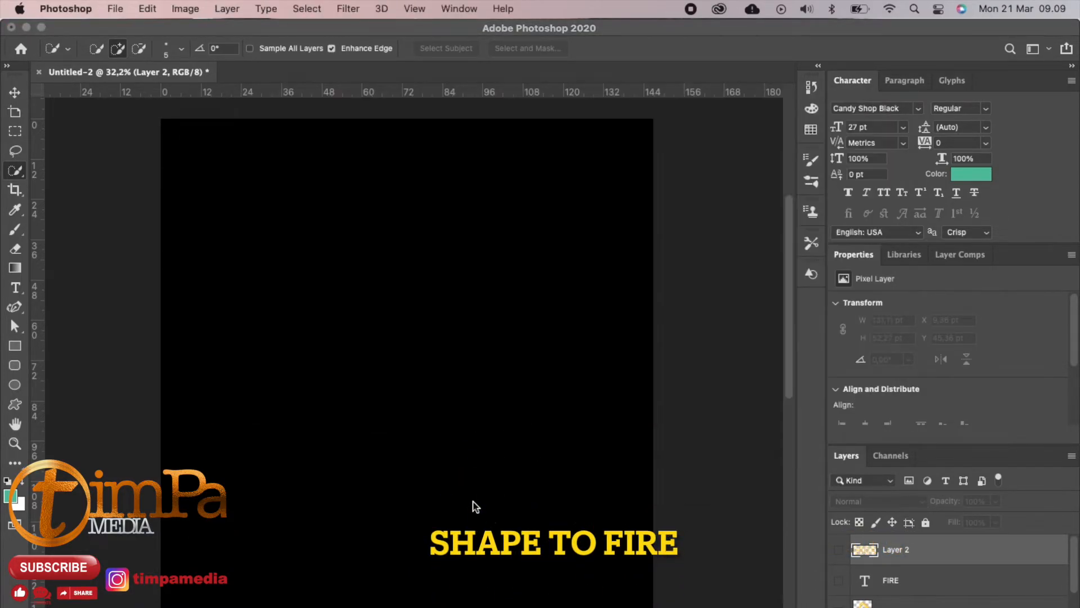
pyautogui.moveTo(160, 118); pyautogui.dragTo(253, 210)
pyautogui.moveTo(424, 326)
pyautogui.mouseDown()
pyautogui.moveTo(384, 353)
pyautogui.moveTo(381, 373)
pyautogui.mouseUp()
pyautogui.press('Return')
pyautogui.press('w')
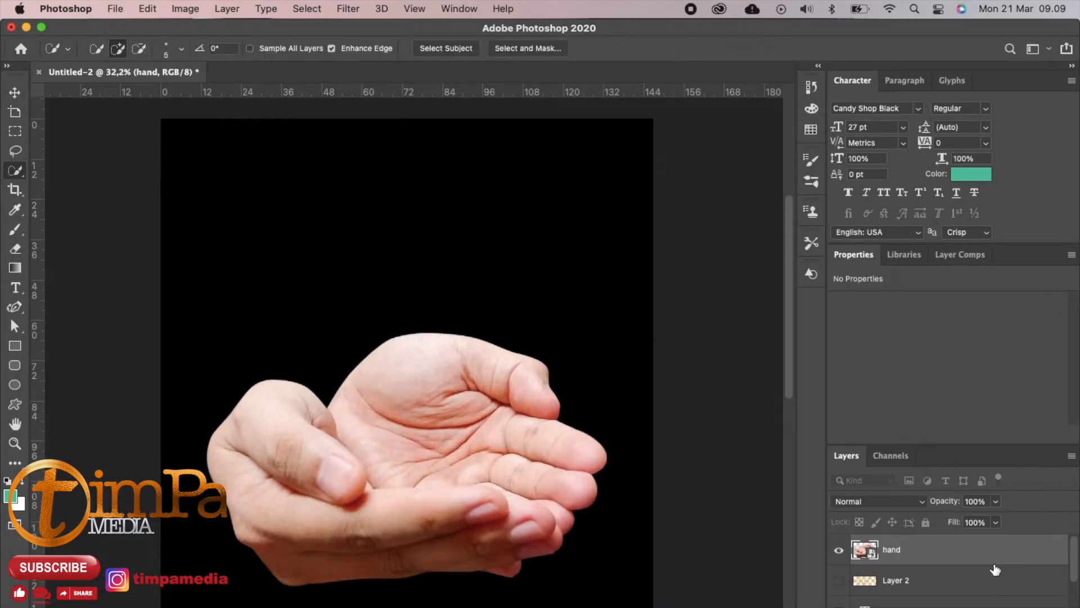
# Add a new empty layer above the hand layer
pyautogui.click(995, 570)
pyautogui.click(994, 556)
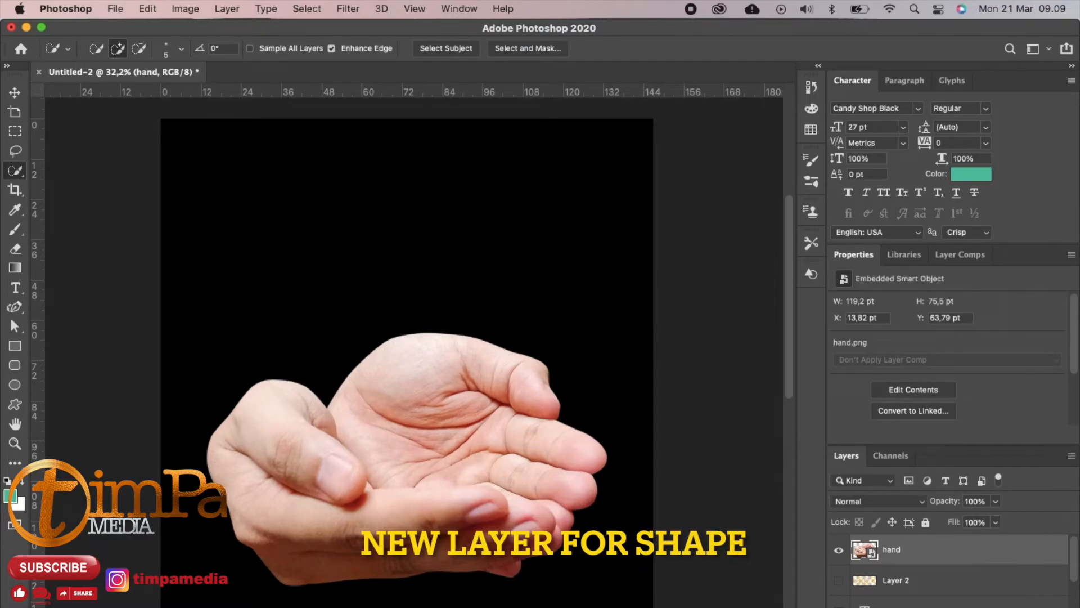
pyautogui.press('super+shift+alt+n')
# Draw a fire custom shape in Path mode, about 52 × 73 pt, rising from the palm of the hands
pyautogui.click(15, 388)
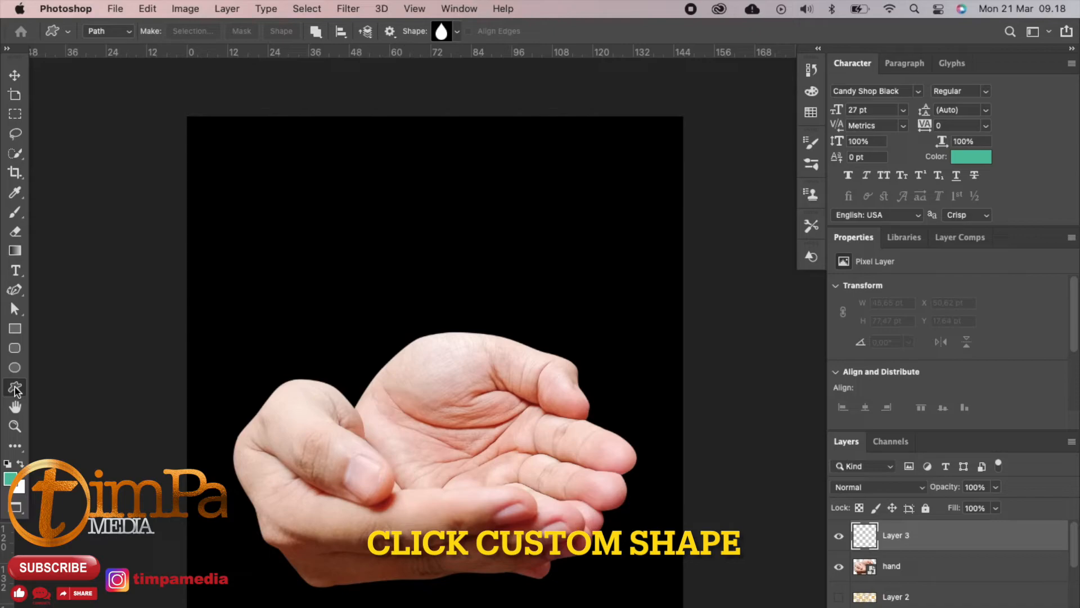
pyautogui.click(457, 32)
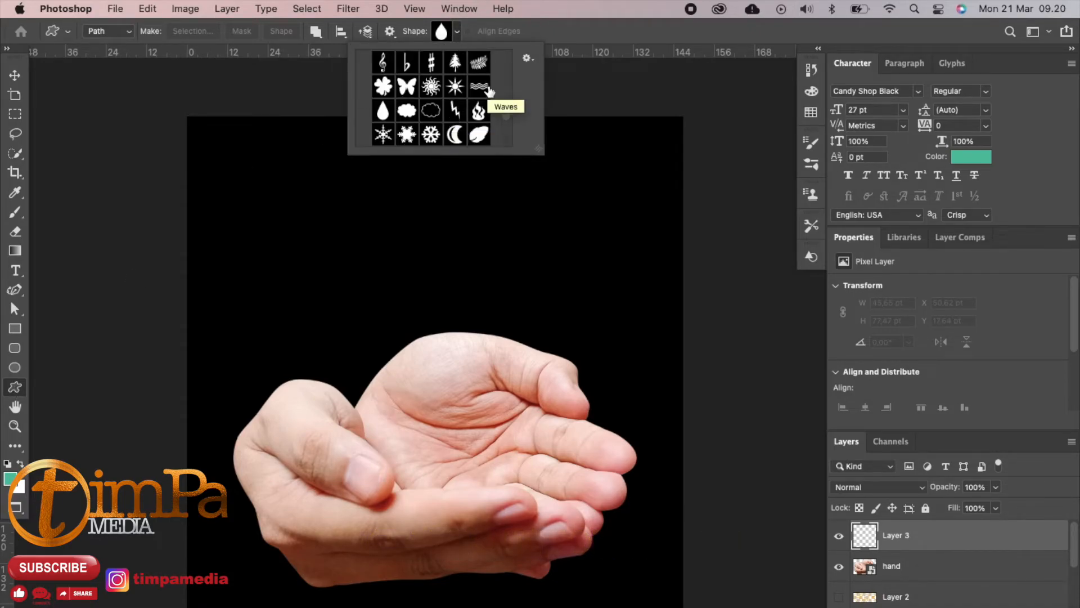
pyautogui.click(480, 111)
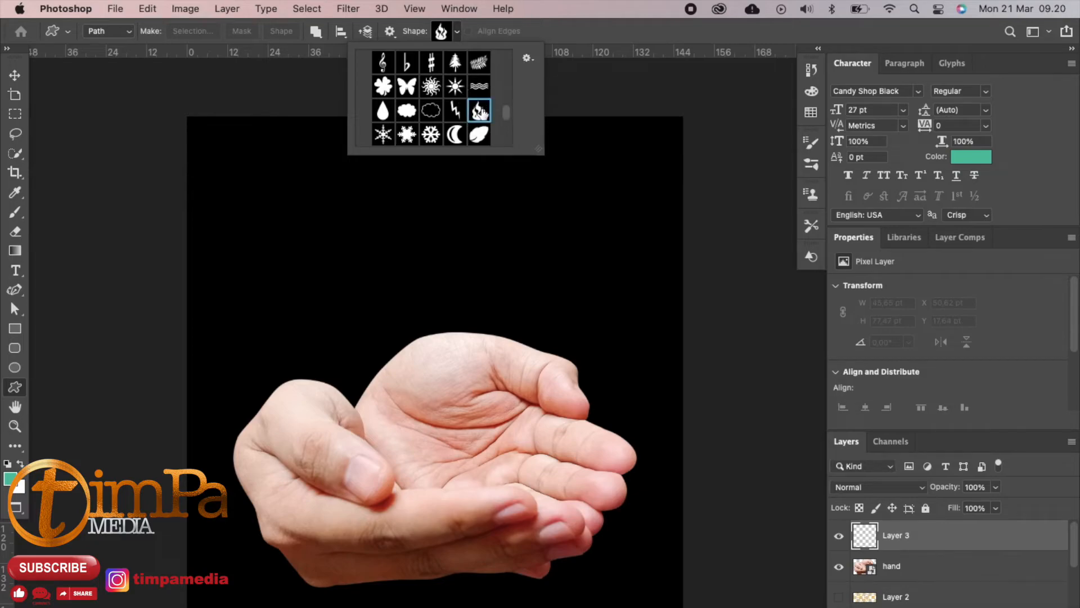
pyautogui.click(579, 36)
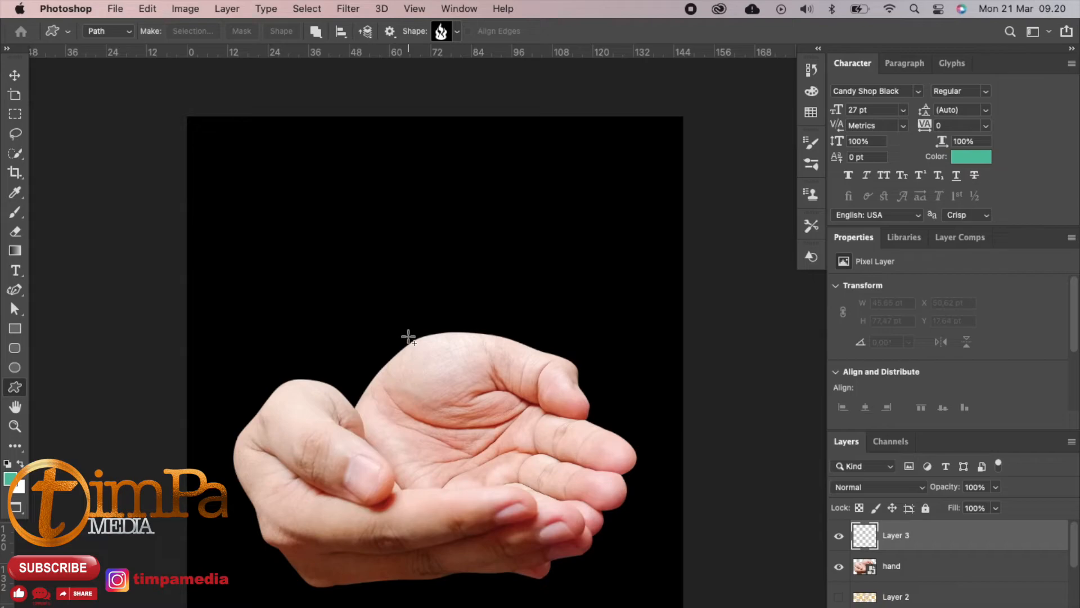
pyautogui.click(127, 32)
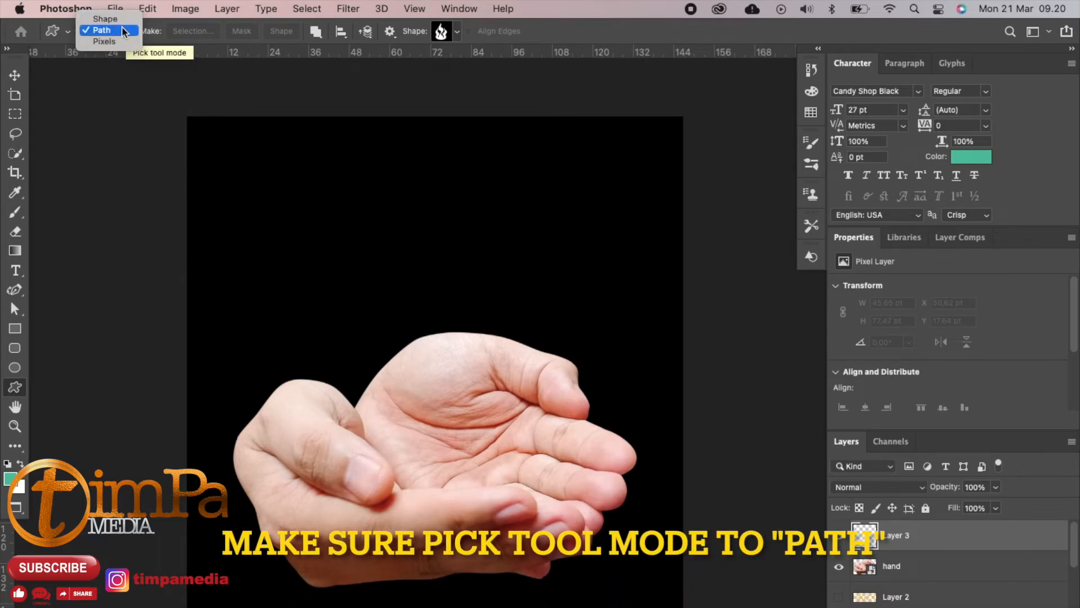
pyautogui.click(124, 31)
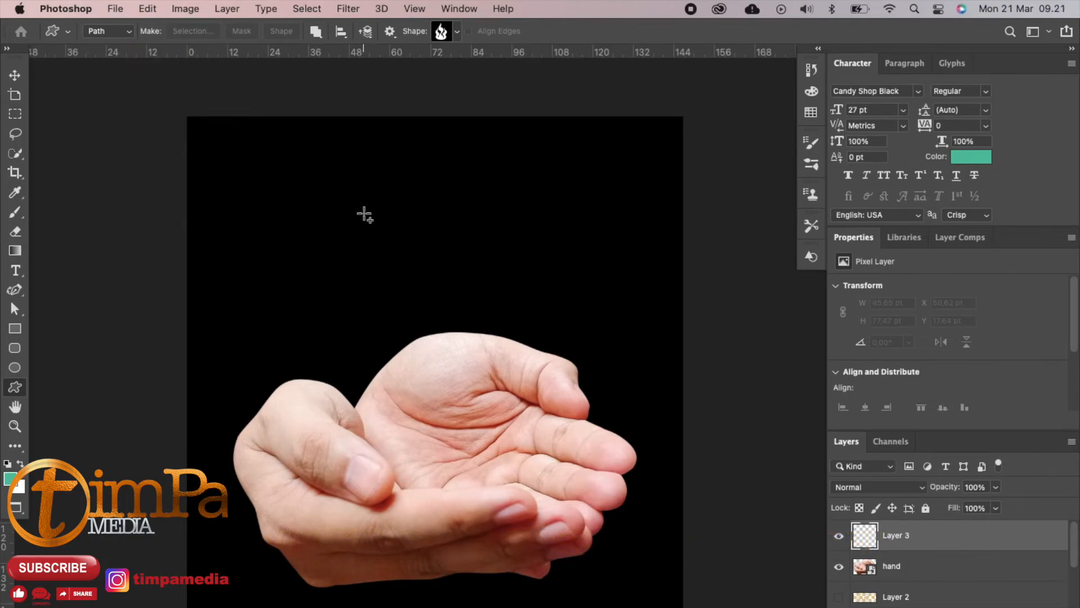
pyautogui.moveTo(369, 219); pyautogui.dragTo(546, 462)
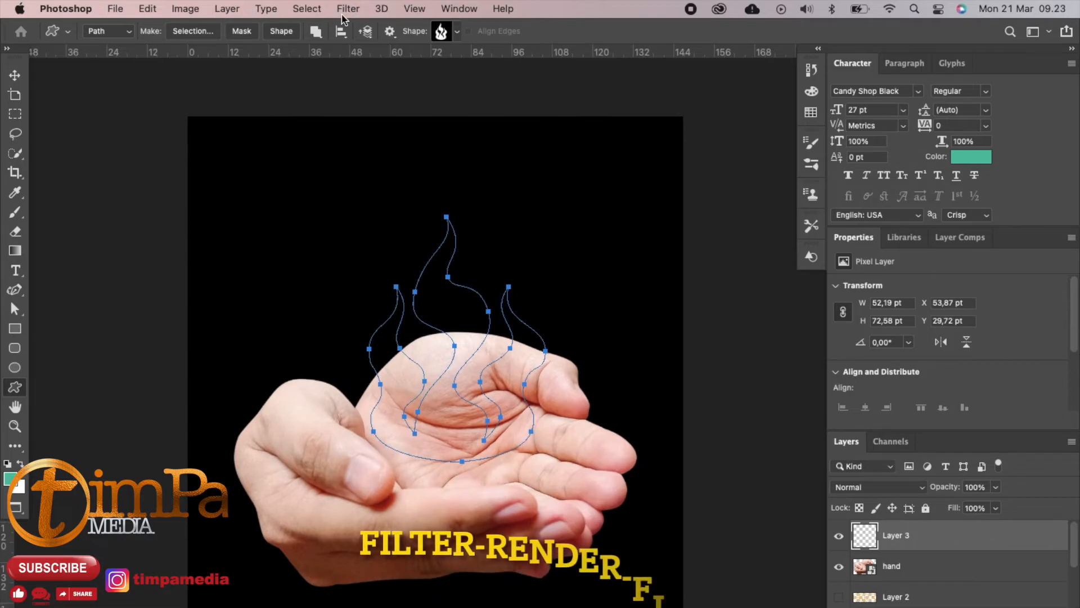
# Start the Render Flame filter on the fire-shape path in Layer 3 with flame type Multiple Flames Various Angle
pyautogui.click(348, 9)
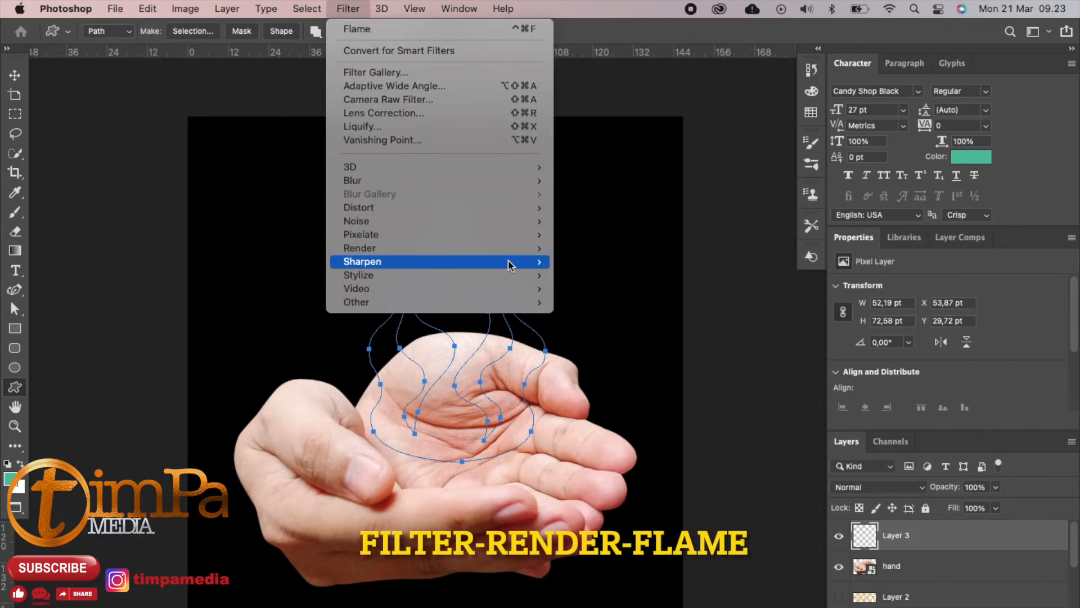
pyautogui.moveTo(507, 262)
pyautogui.moveTo(512, 252)
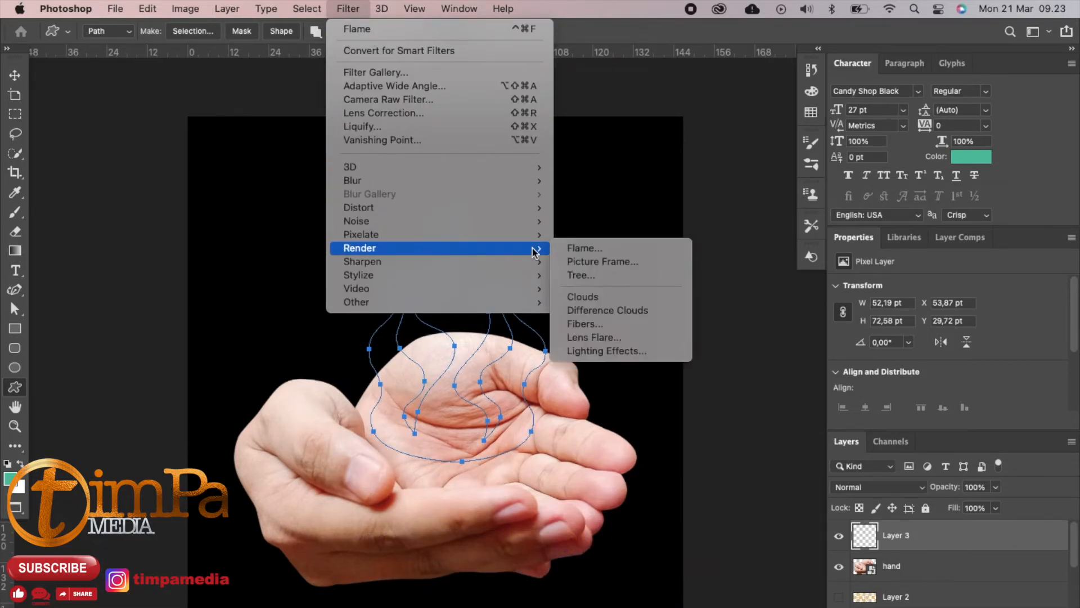
pyautogui.click(568, 244)
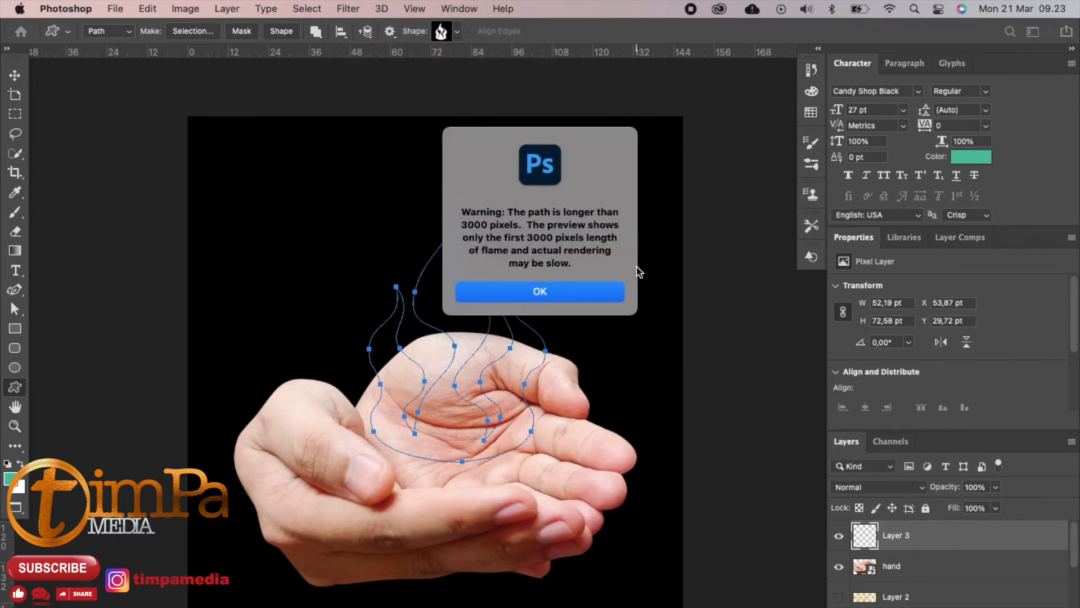
pyautogui.click(622, 292)
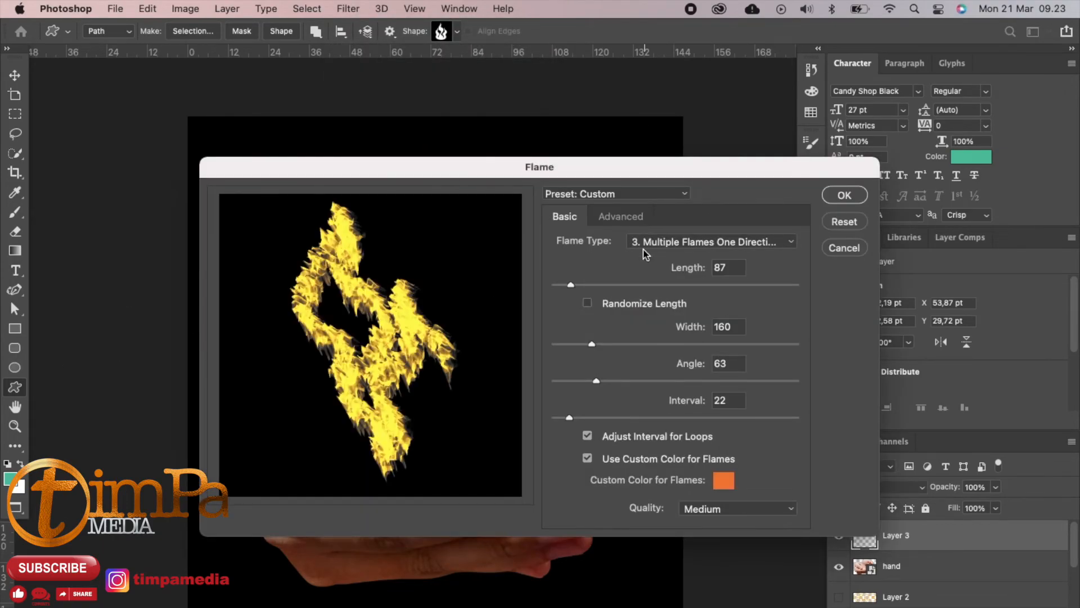
pyautogui.click(656, 243)
pyautogui.click(680, 306)
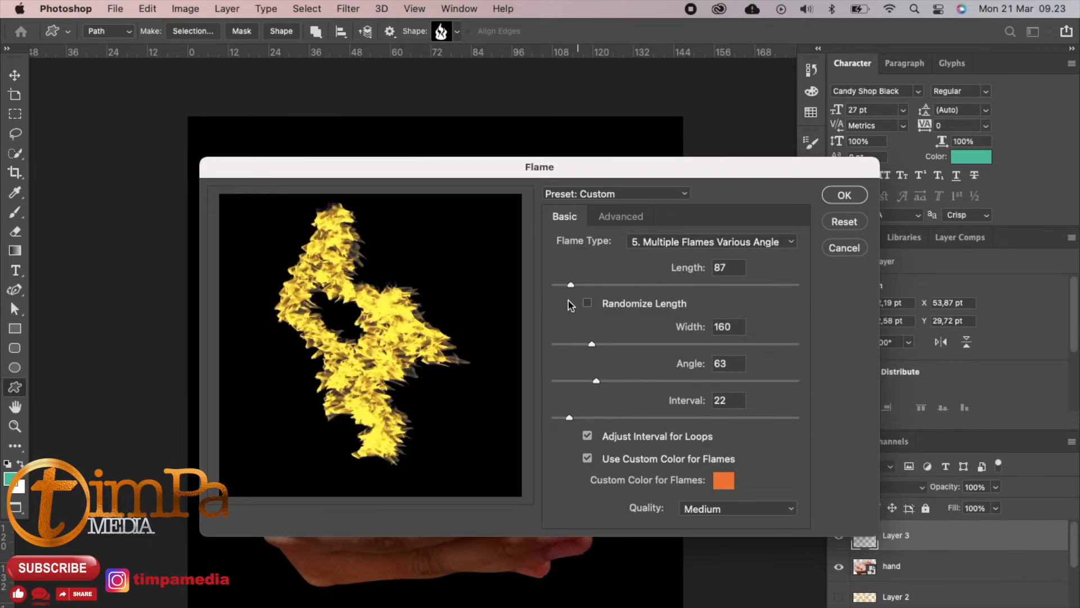
# Set the flame width to 110 and the interval to 20
pyautogui.moveTo(591, 344); pyautogui.dragTo(578, 344)
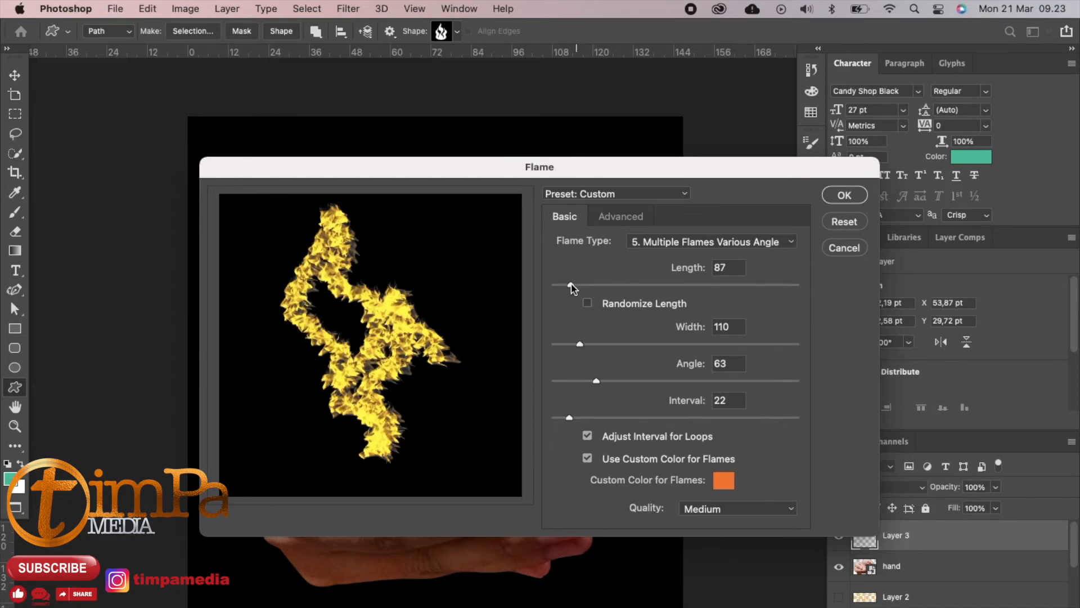
pyautogui.moveTo(569, 417); pyautogui.dragTo(567, 417)
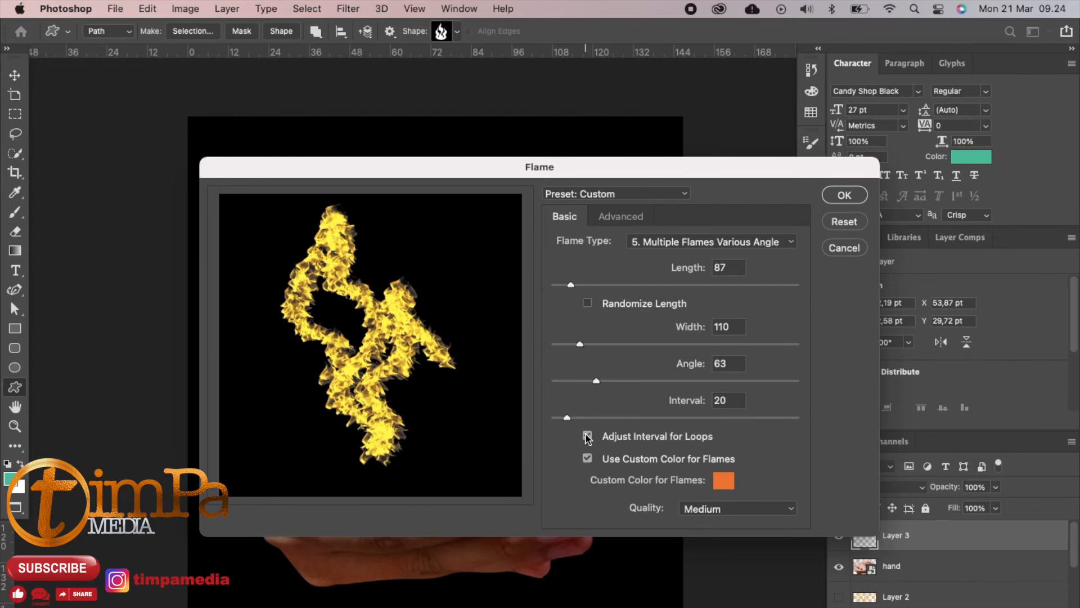
pyautogui.click(575, 285)
# In the advanced flame settings, set the flame lines complexity to 3 and the flame bottom alignment to 13
pyautogui.click(615, 216)
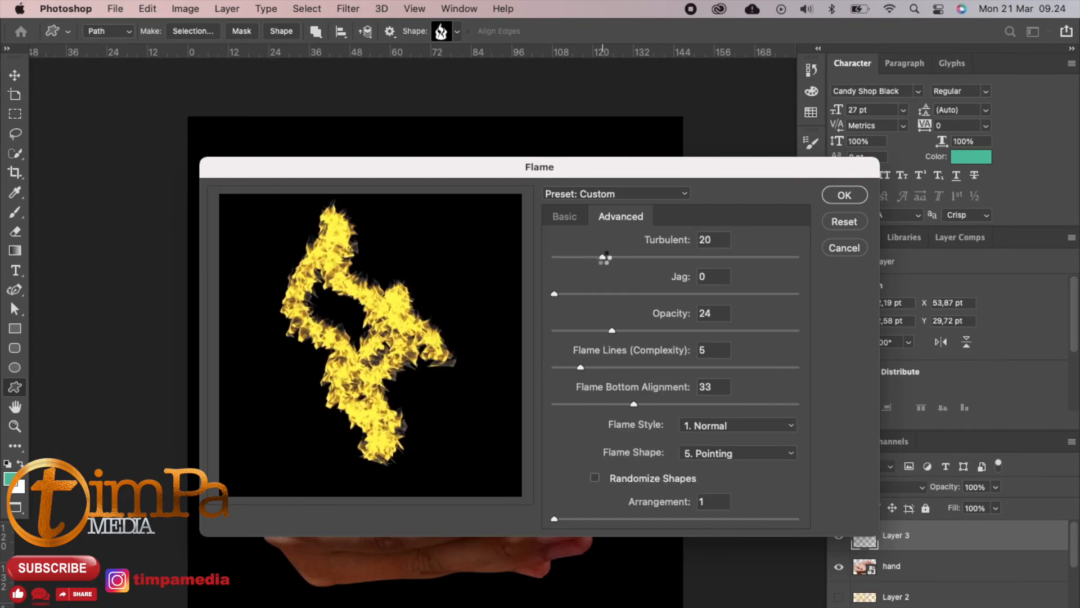
pyautogui.moveTo(581, 368); pyautogui.dragTo(562, 373)
pyautogui.moveTo(633, 404); pyautogui.dragTo(587, 408)
# Try the Parallel flame shape and switch back to Pointing
pyautogui.click(765, 453)
pyautogui.click(757, 466)
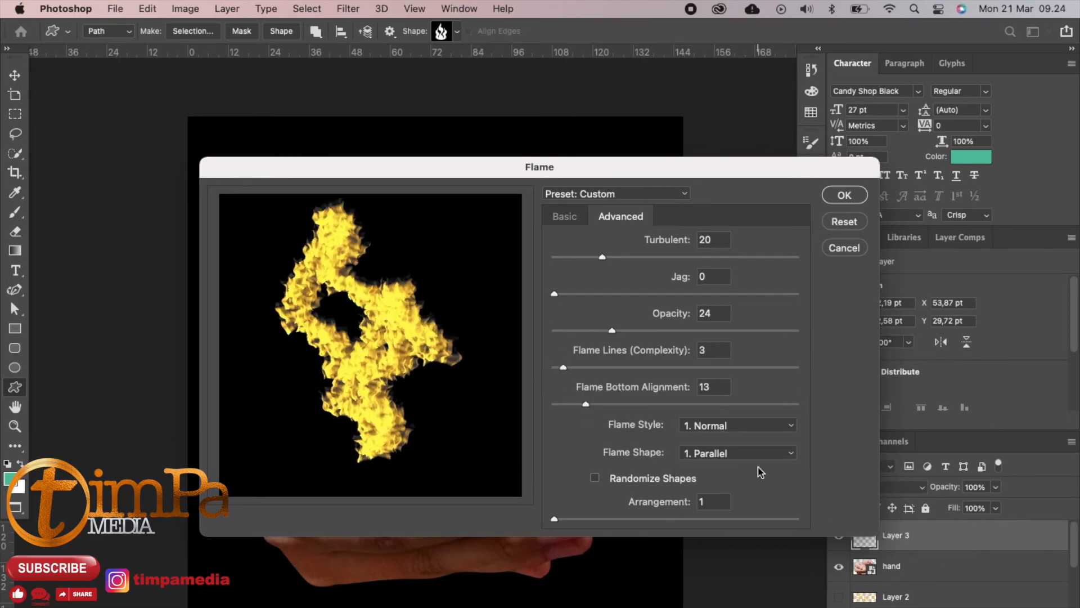
pyautogui.click(754, 453)
pyautogui.click(746, 516)
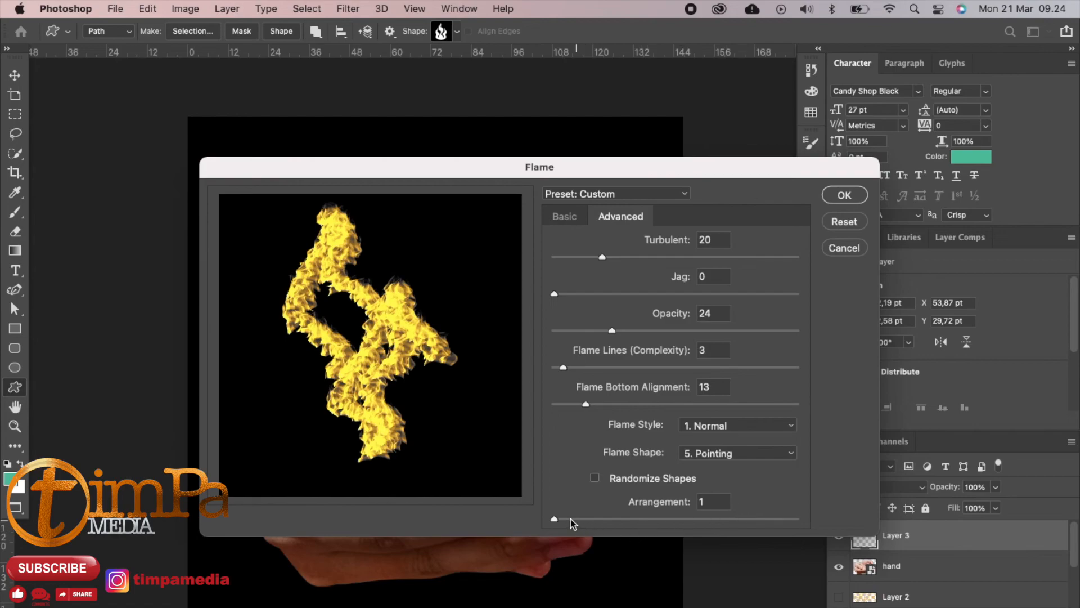
# Render the flames along the fire-shape path and hide the path outline on the canvas
pyautogui.click(841, 197)
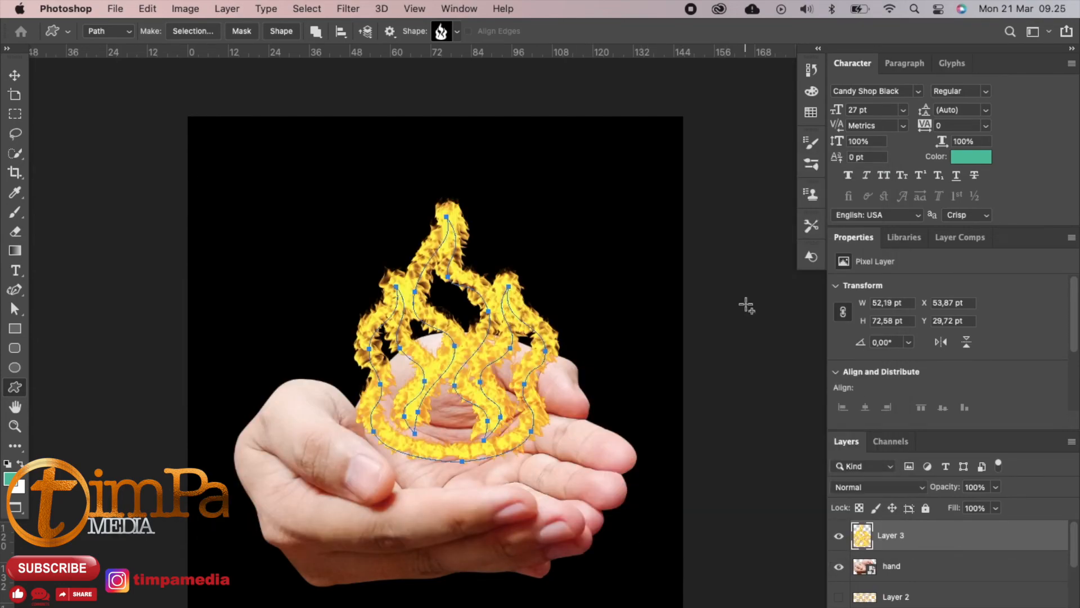
pyautogui.press('Return')
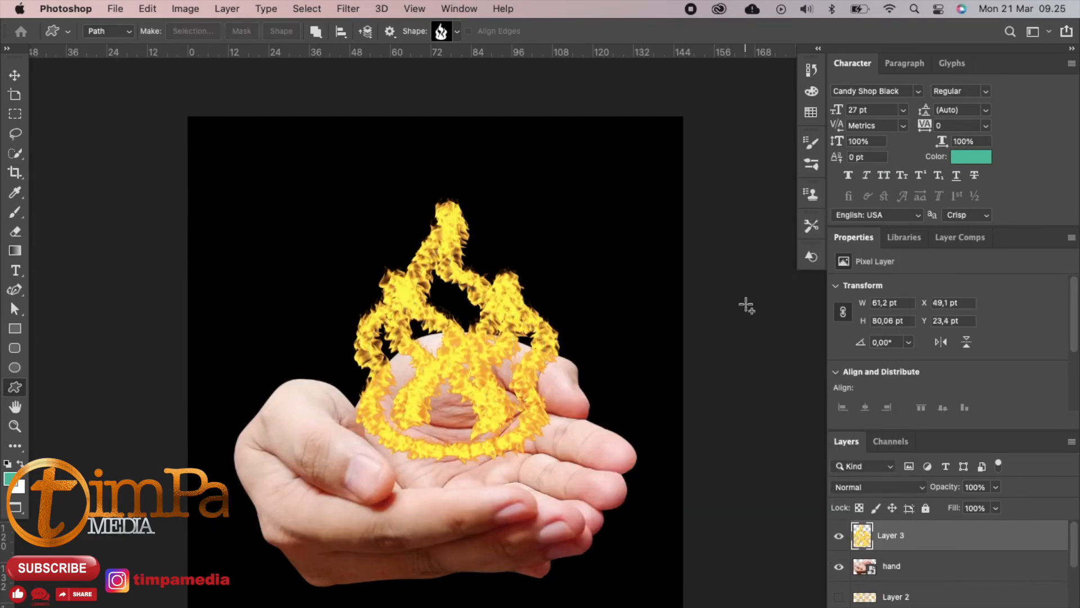
pyautogui.scroll(3, 497, 256)
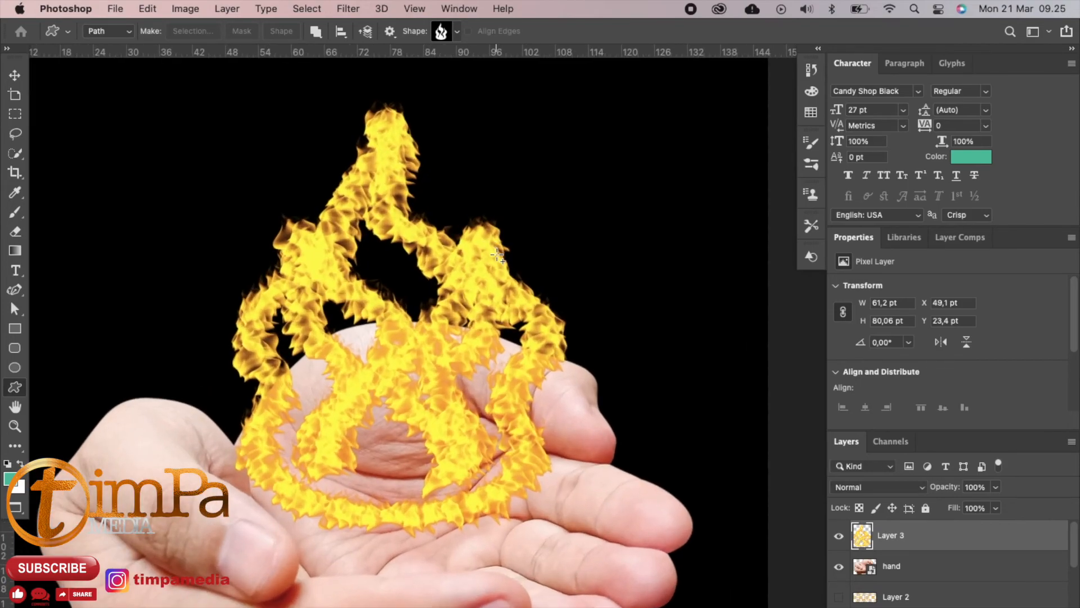
pyautogui.scroll(-4, 498, 256)
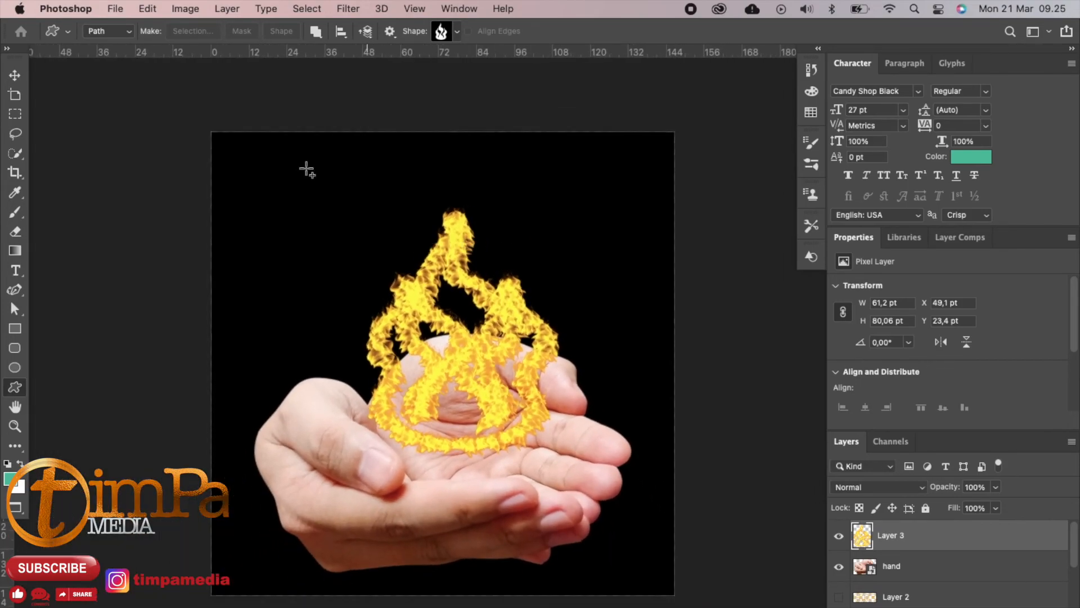
# Transform the flame layer to about 58 × 79 pt and move it up so it rises above the palm
pyautogui.press('v')
pyautogui.press('super+t')
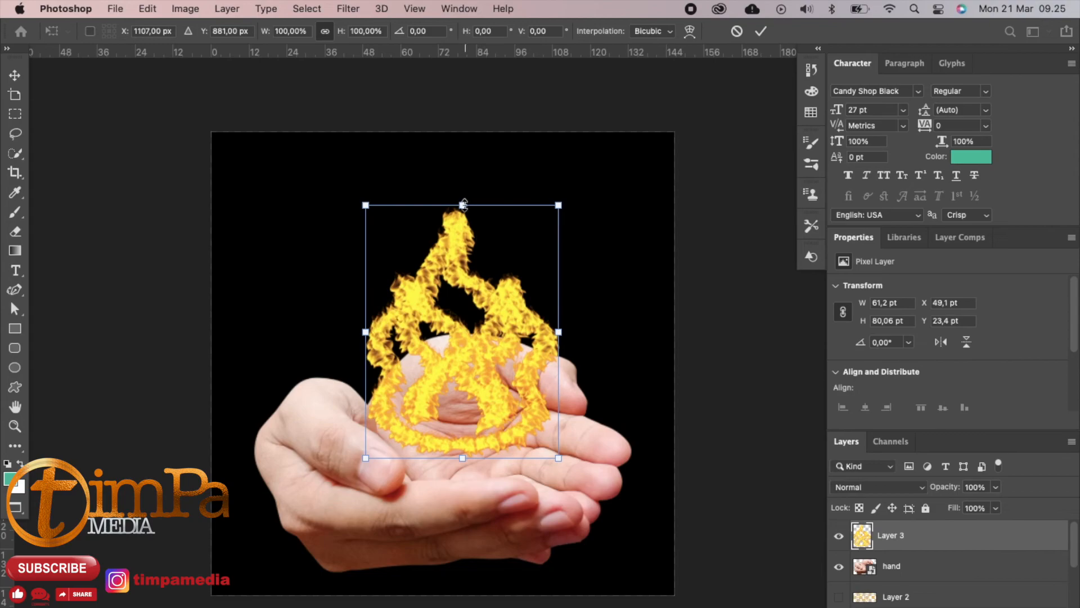
pyautogui.moveTo(465, 202); pyautogui.dragTo(458, 183)
pyautogui.moveTo(358, 319); pyautogui.dragTo(367, 323)
pyautogui.moveTo(568, 324); pyautogui.dragTo(550, 321)
pyautogui.moveTo(470, 346); pyautogui.dragTo(463, 315)
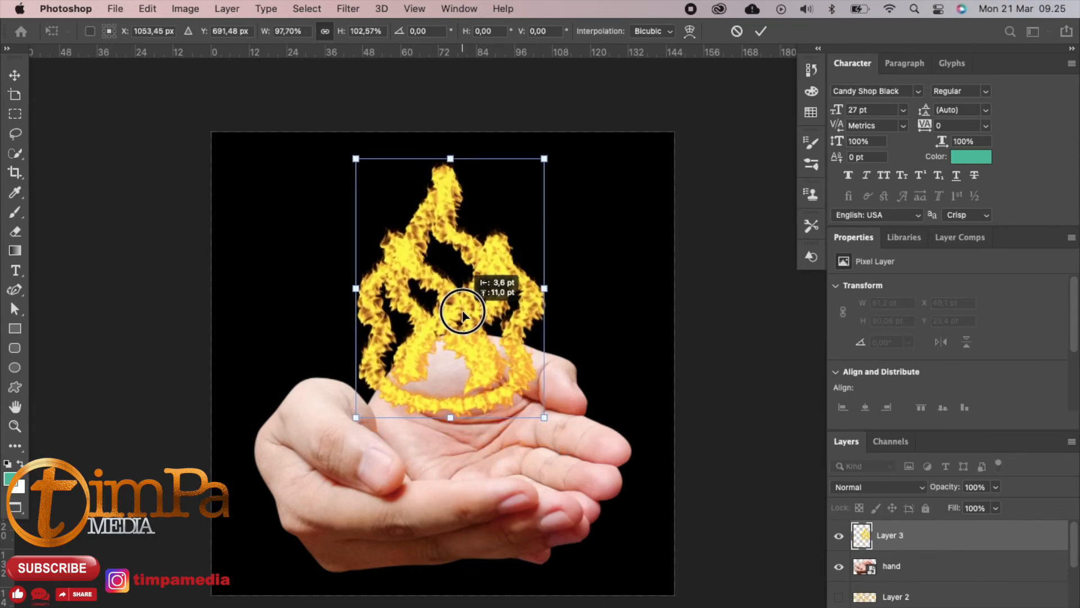
pyautogui.moveTo(357, 159); pyautogui.dragTo(365, 169)
pyautogui.moveTo(446, 219); pyautogui.dragTo(445, 225)
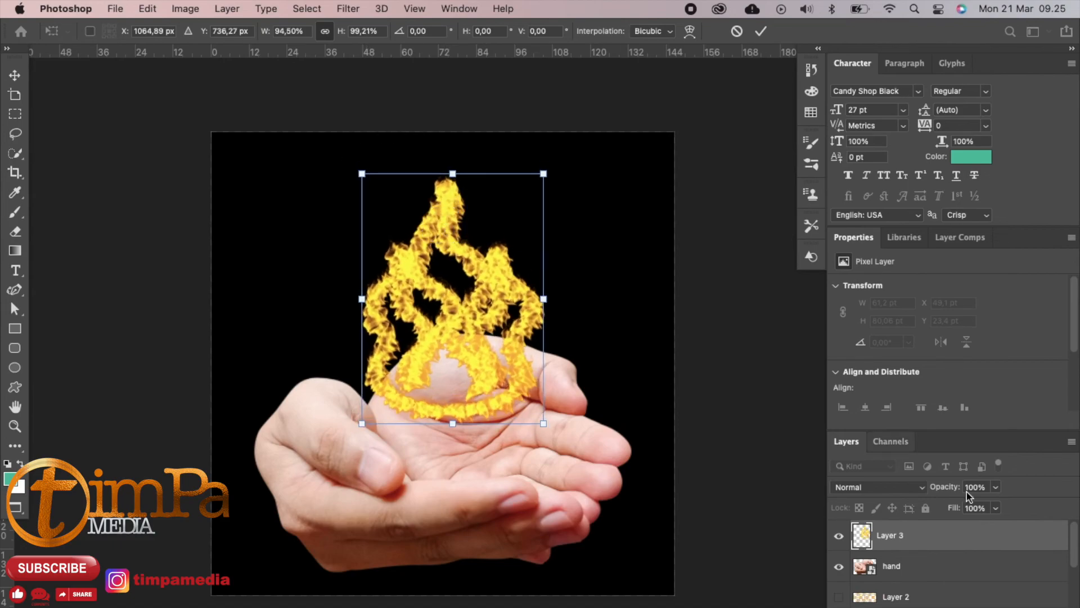
pyautogui.click(963, 558)
pyautogui.click(963, 544)
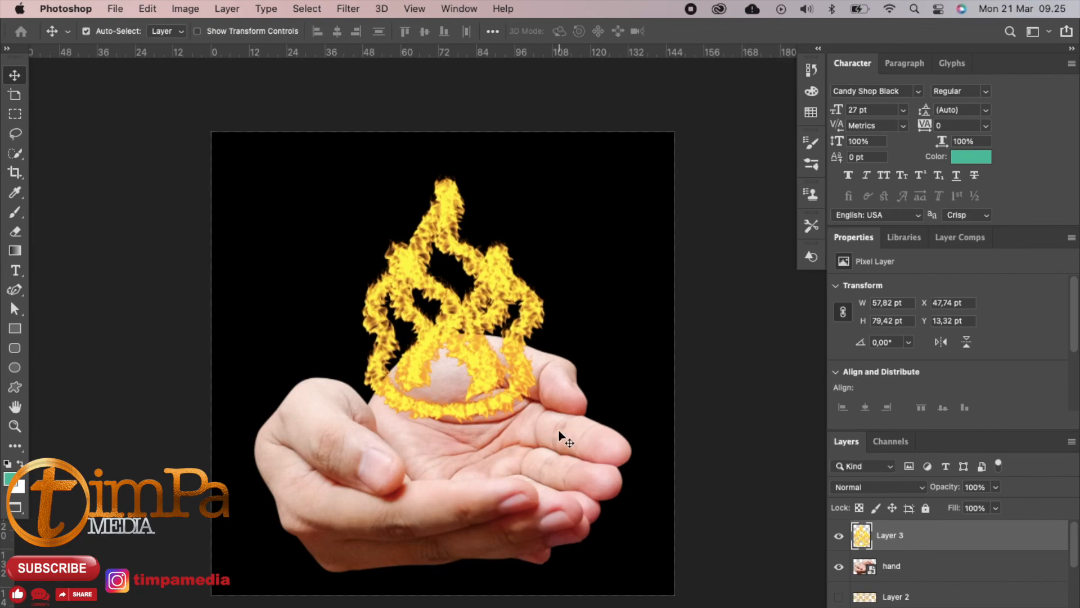
# Examine the flames above the cupped hands up close and in the whole composition
pyautogui.scroll(5, 559, 436)
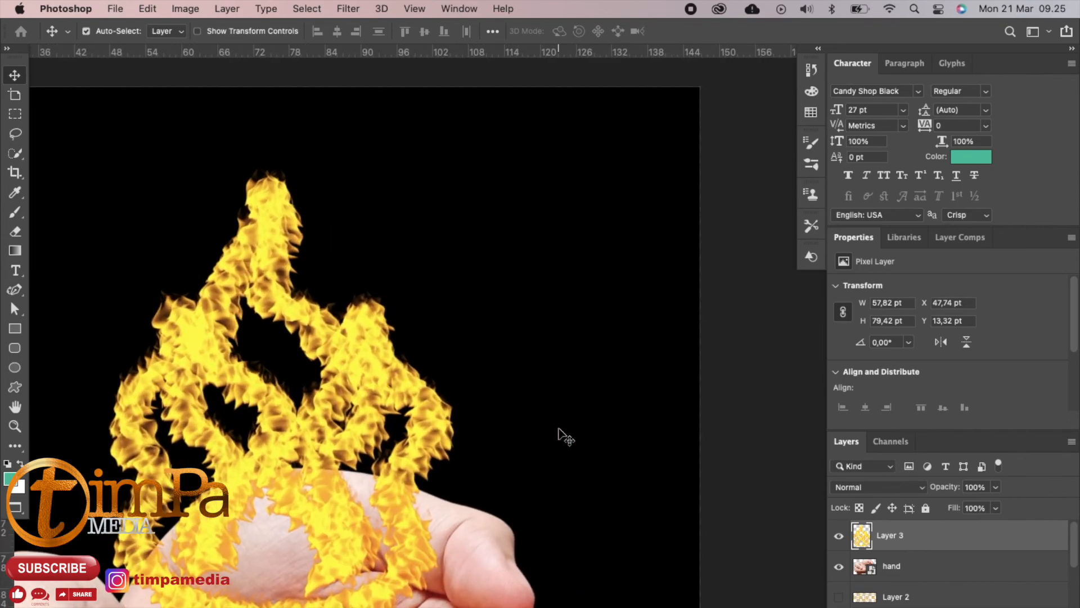
pyautogui.scroll(-5, 565, 436)
pyautogui.hscroll(-3, 565, 437)
pyautogui.scroll(-6, 560, 428)
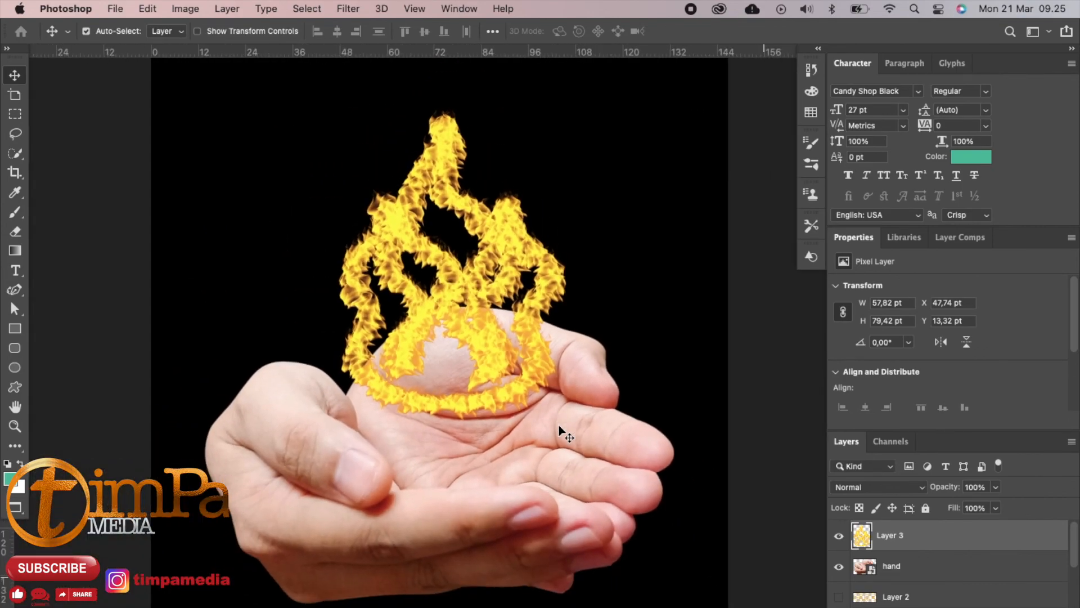
pyautogui.scroll(3, 573, 407)
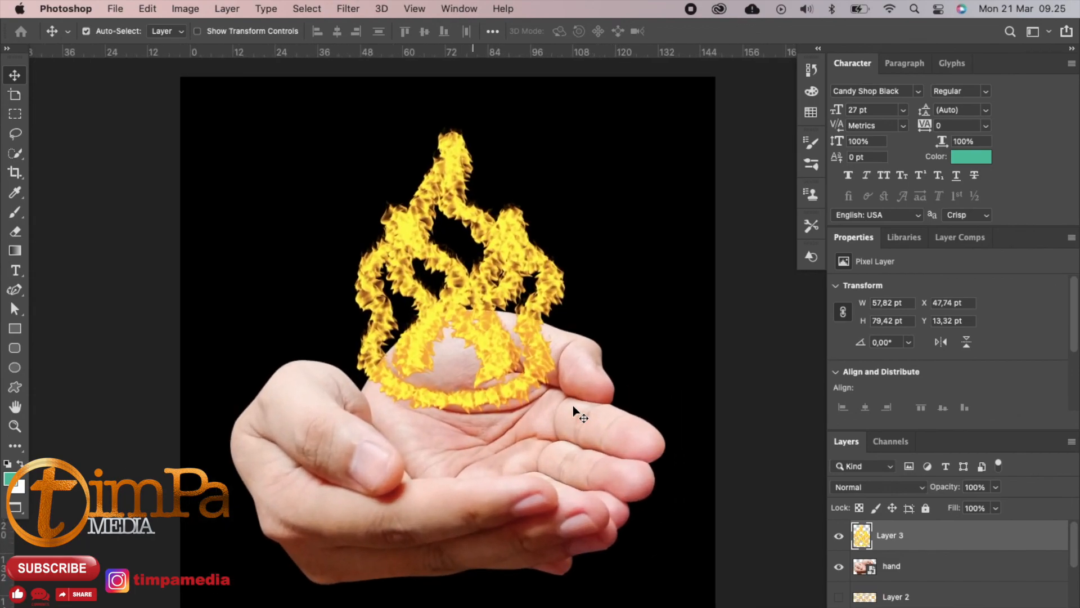
pyautogui.hscroll(3, 574, 409)
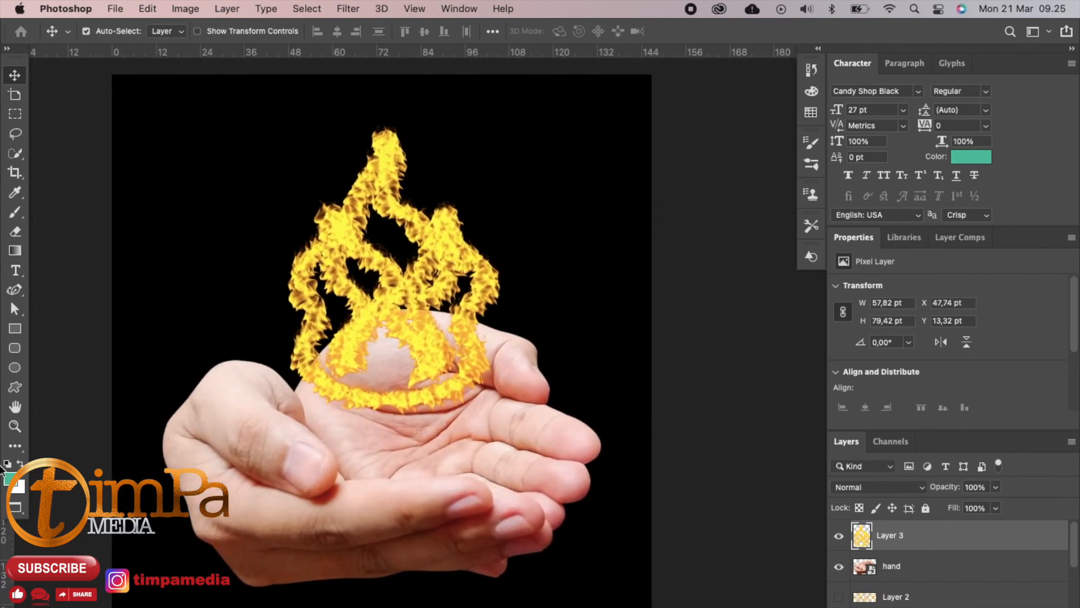
pyautogui.click(949, 542)
pyautogui.scroll(1, 711, 523)
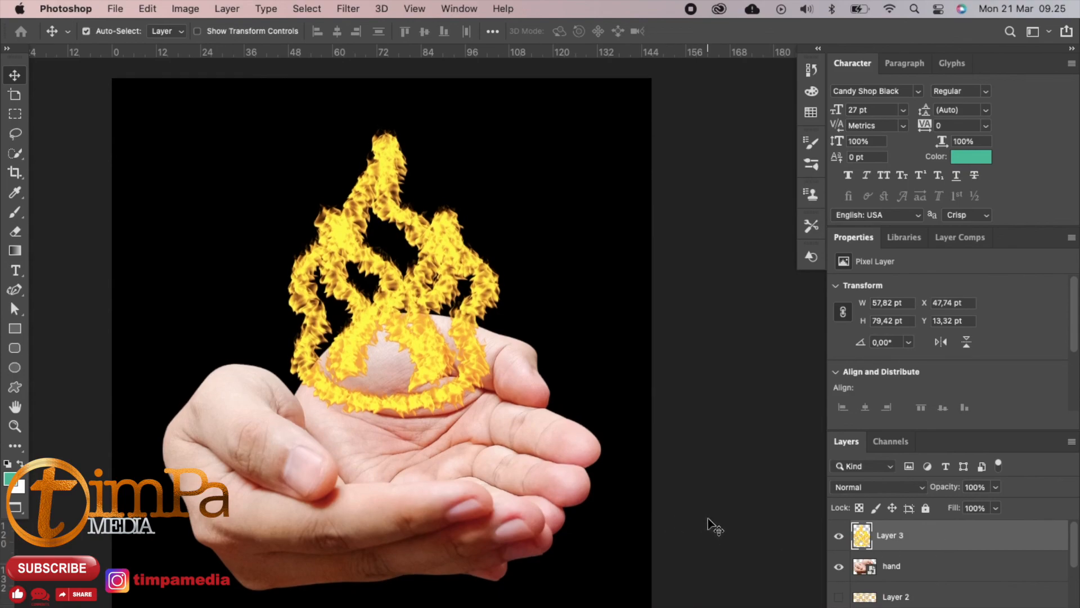